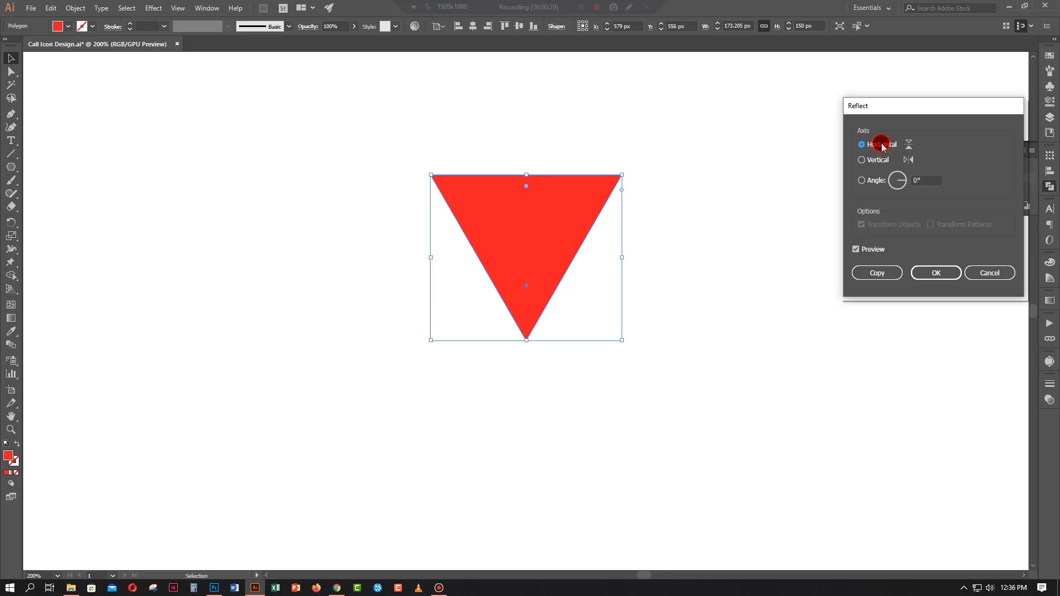
# Step: Apply a reflection of the red triangle across the horizontal axis and deselect it
pyautogui.click(916, 272)
pyautogui.click(756, 329)
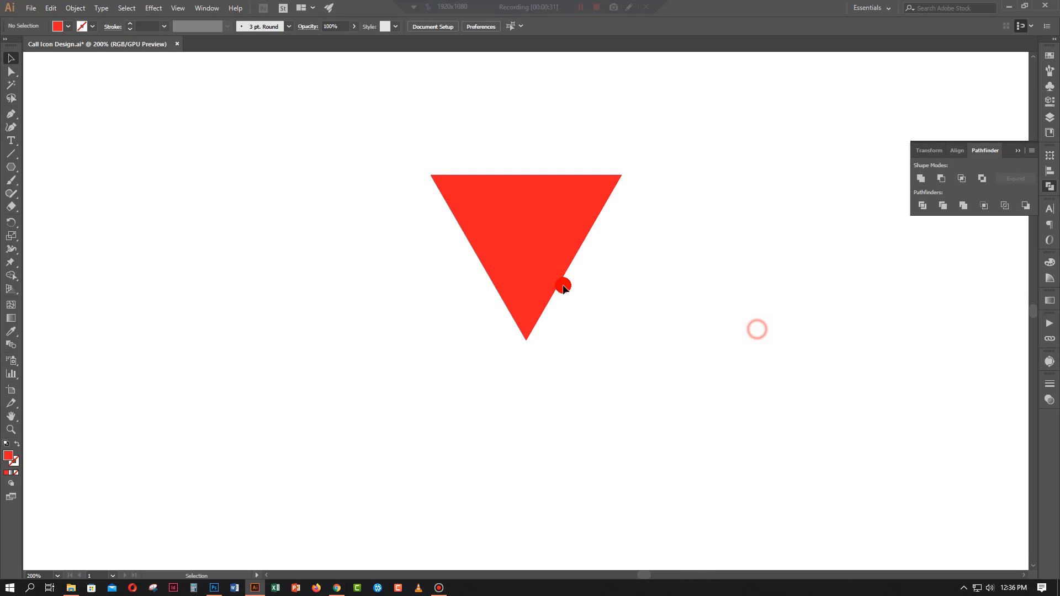
# Step: Create a copy of the red triangle scaled uniformly to 50% about its center
pyautogui.click(489, 241)
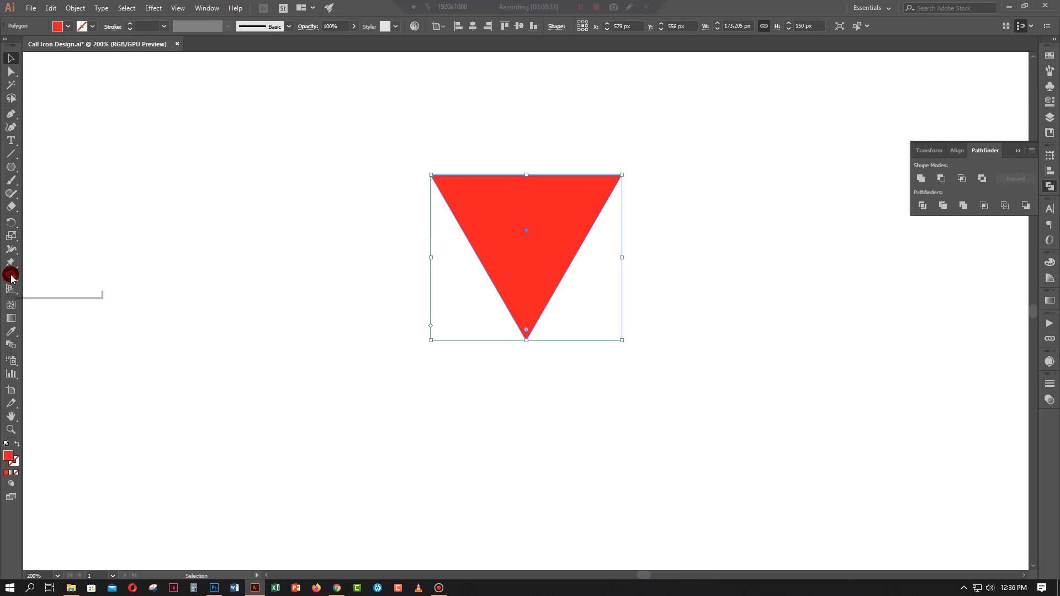
pyautogui.moveTo(11, 236); pyautogui.dragTo(65, 239)
pyautogui.click(66, 236)
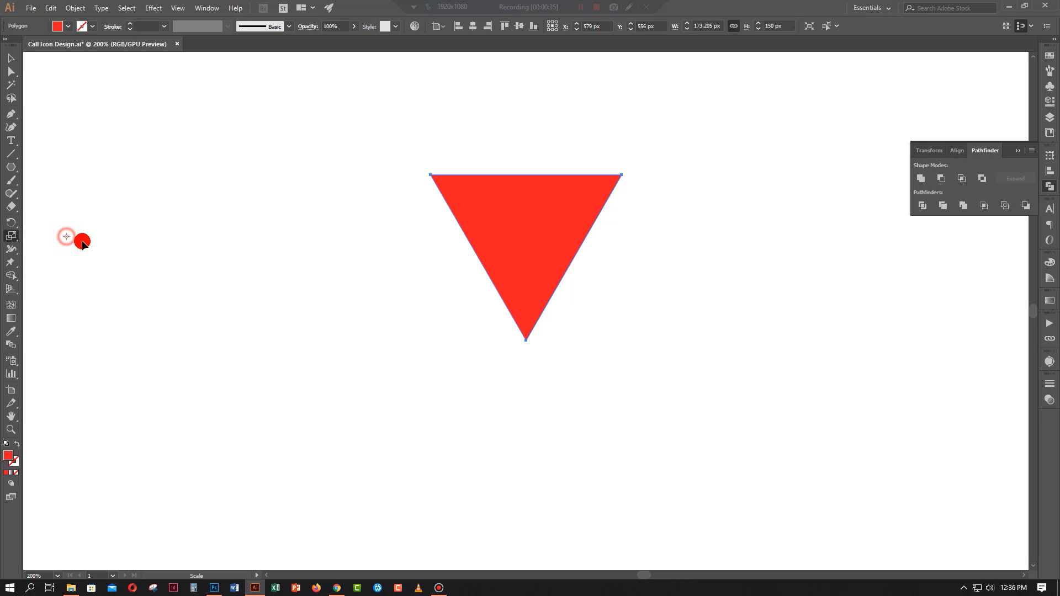
pyautogui.doubleClick(10, 237)
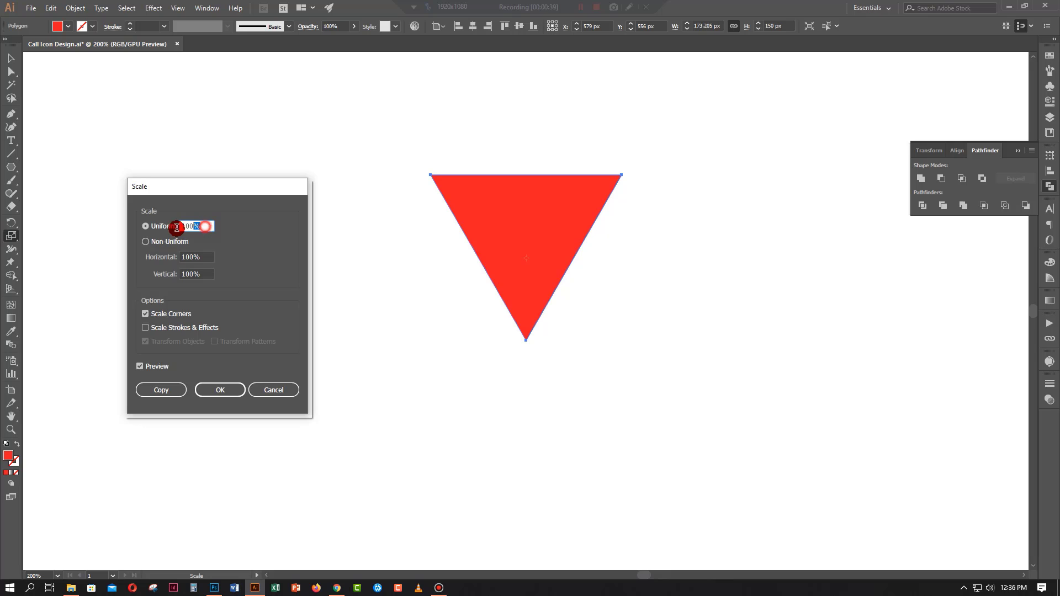
pyautogui.moveTo(177, 227); pyautogui.dragTo(160, 234)
pyautogui.click(140, 367)
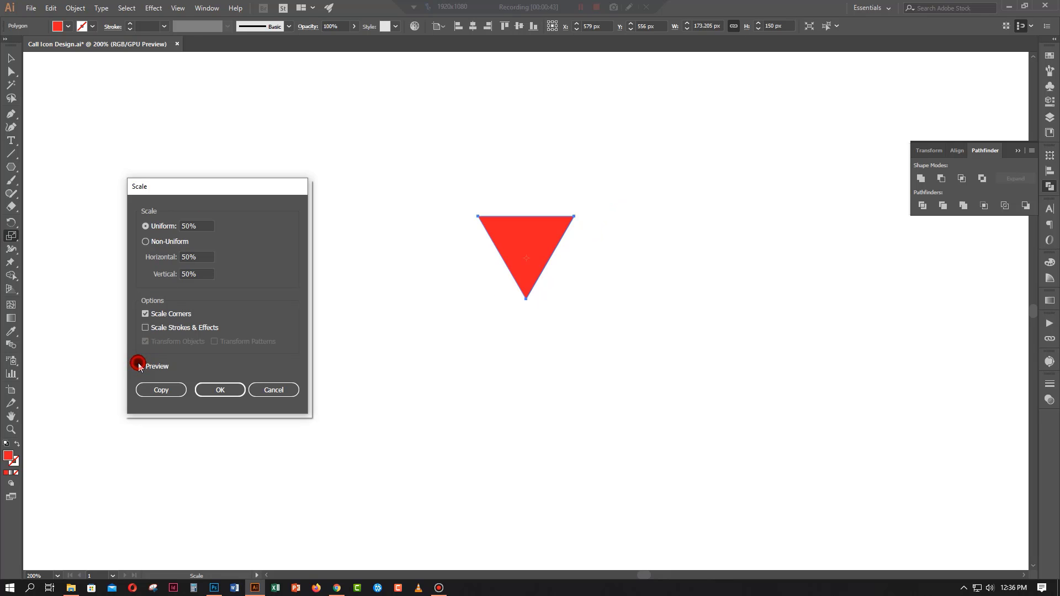
pyautogui.click(166, 391)
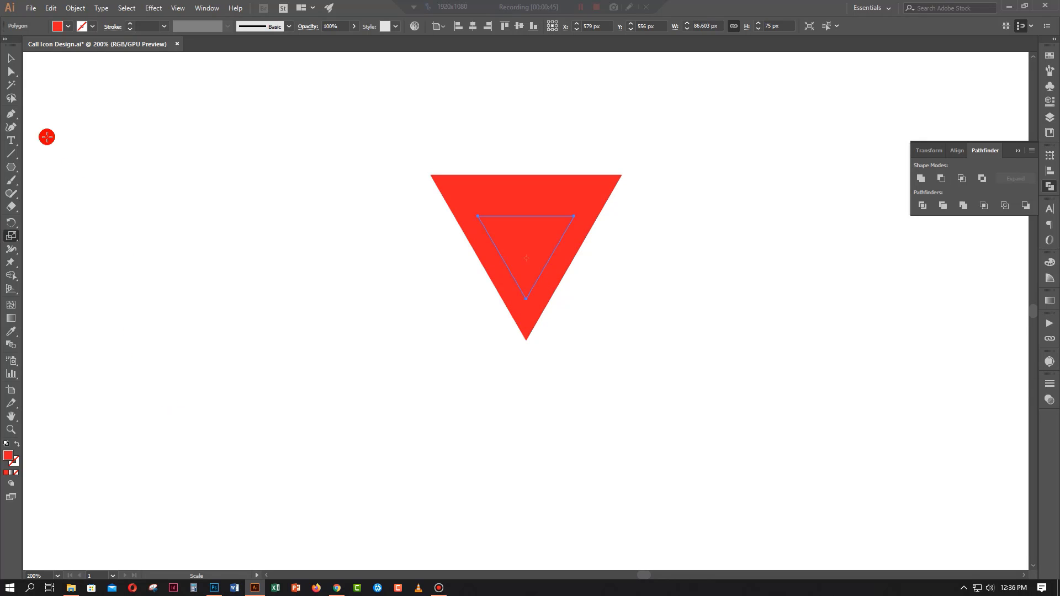
pyautogui.click(10, 57)
pyautogui.click(328, 146)
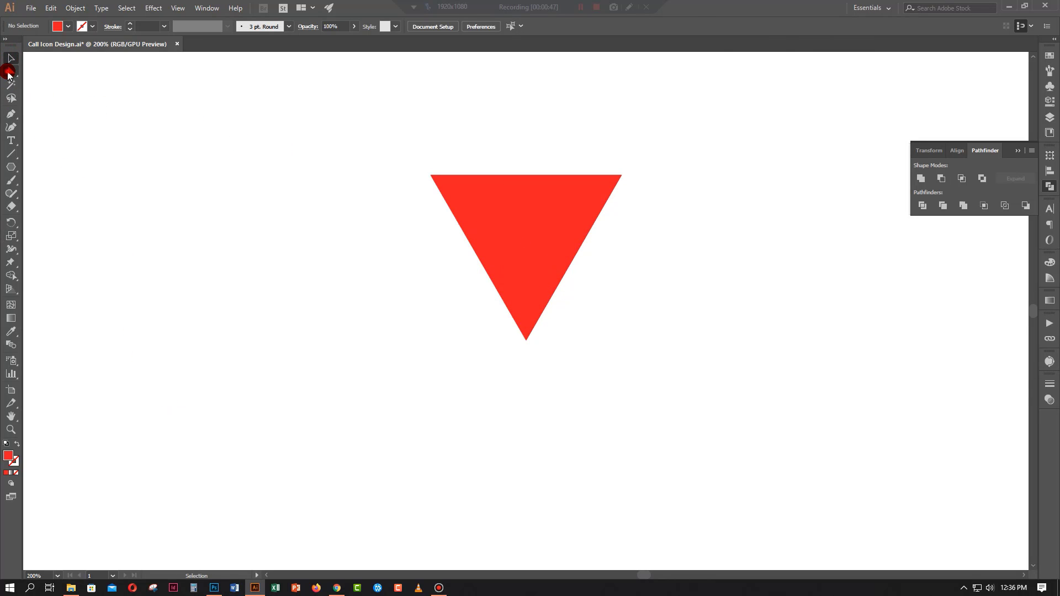
# Step: Round the large triangle's two upper corners to a 50 px radius to form a pin shape
pyautogui.click(11, 71)
pyautogui.moveTo(366, 151); pyautogui.dragTo(488, 300)
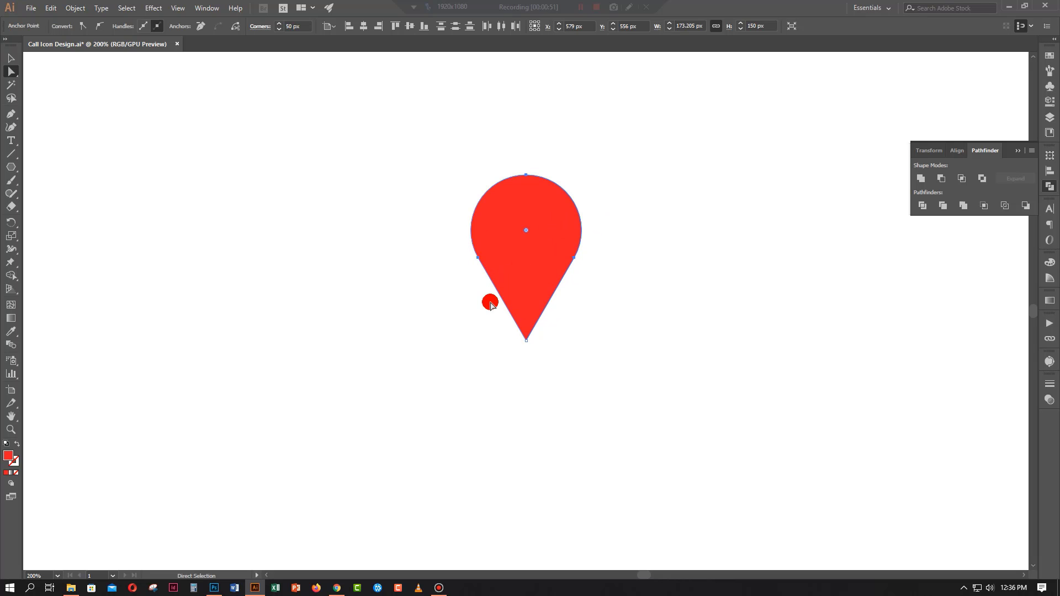
pyautogui.click(19, 58)
pyautogui.click(159, 163)
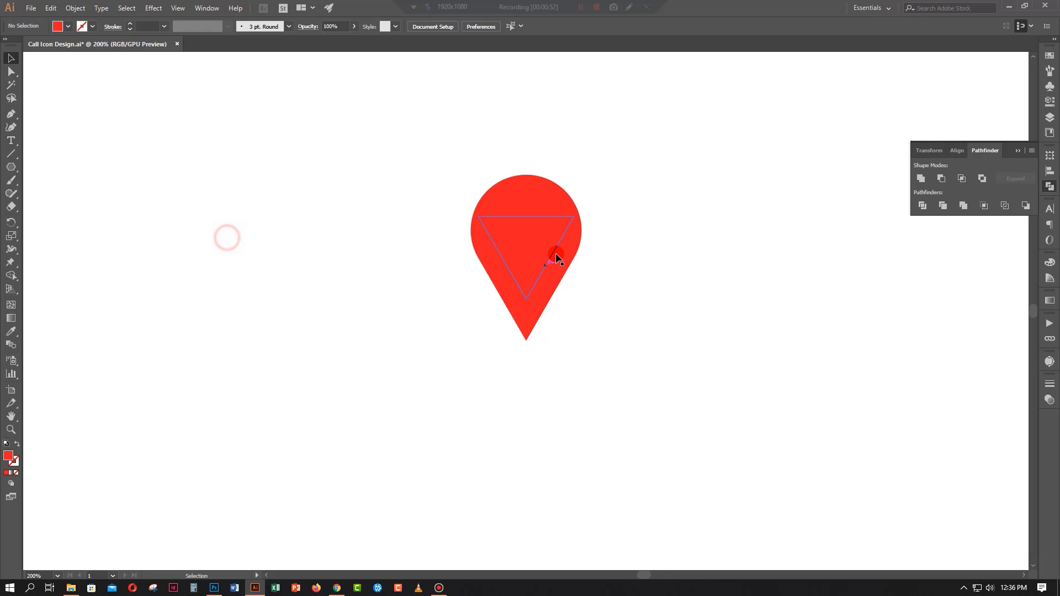
# Step: Round the two upper corners of the small inner triangle as far as they go
pyautogui.click(532, 228)
pyautogui.click(10, 72)
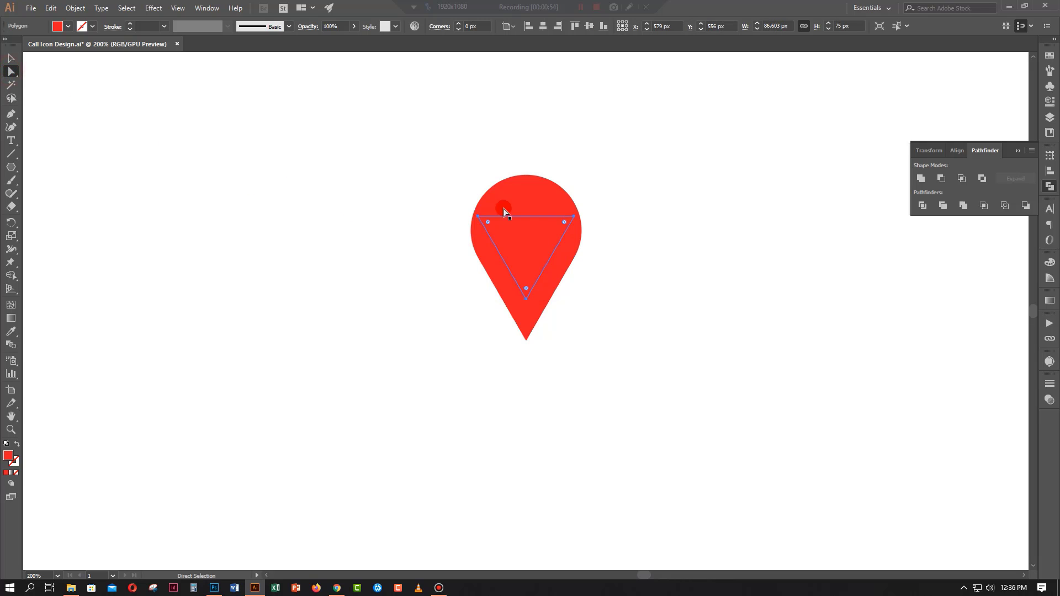
pyautogui.moveTo(567, 226); pyautogui.dragTo(409, 243)
pyautogui.click(19, 60)
pyautogui.click(149, 201)
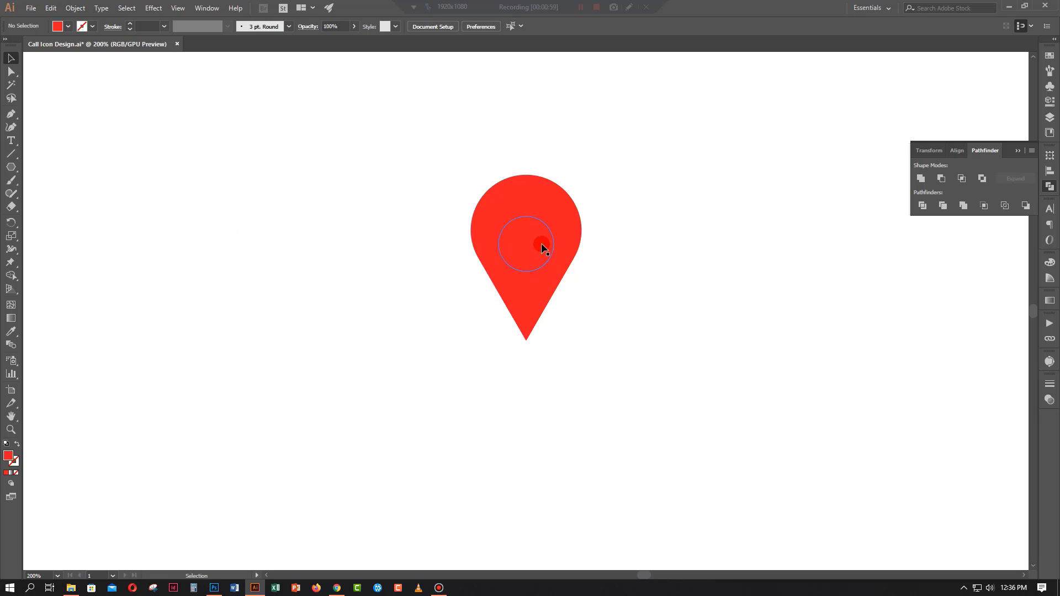
# Step: Nudge the small inner rounded shape upward to sit within the pin's round head
pyautogui.click(538, 245)
pyautogui.press('Up')
pyautogui.press('Up')
pyautogui.press('Up')
pyautogui.press('Up')
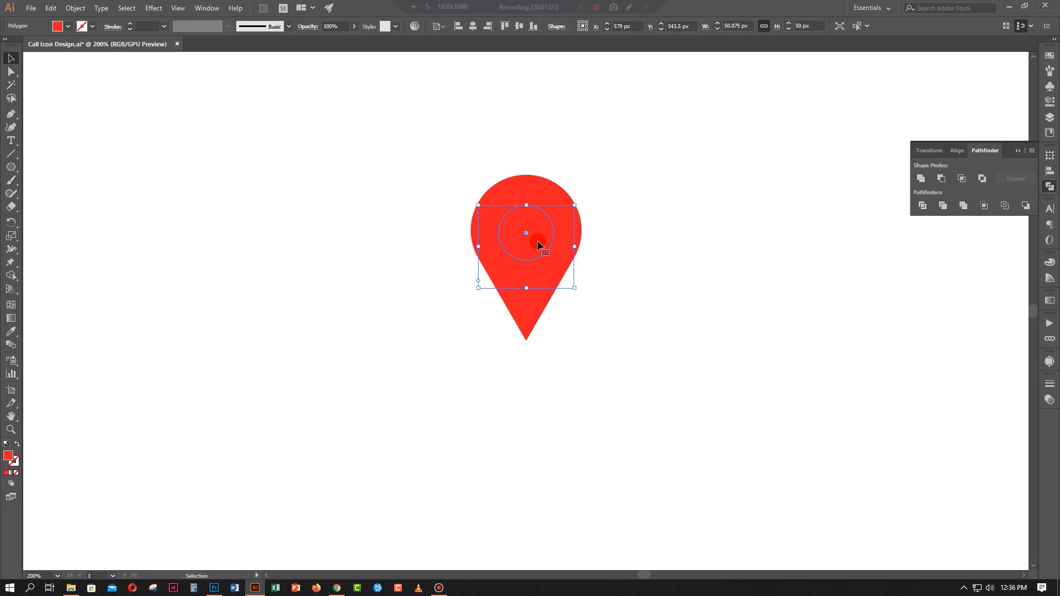
# Step: Subtract the small inner shape from the pin with Minus Front to cut a hole
pyautogui.moveTo(436, 166); pyautogui.dragTo(563, 275)
pyautogui.click(941, 178)
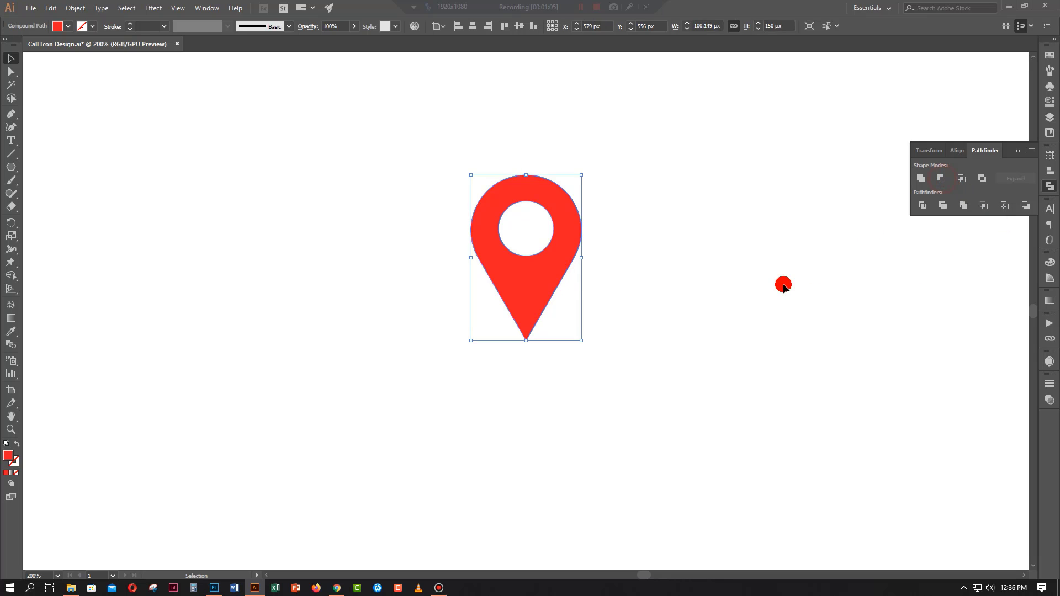
pyautogui.click(783, 284)
# Step: Scale the pin up proportionally from its center to about 355 by 532 px
pyautogui.click(549, 279)
pyautogui.hotkey('ctrl', '0')
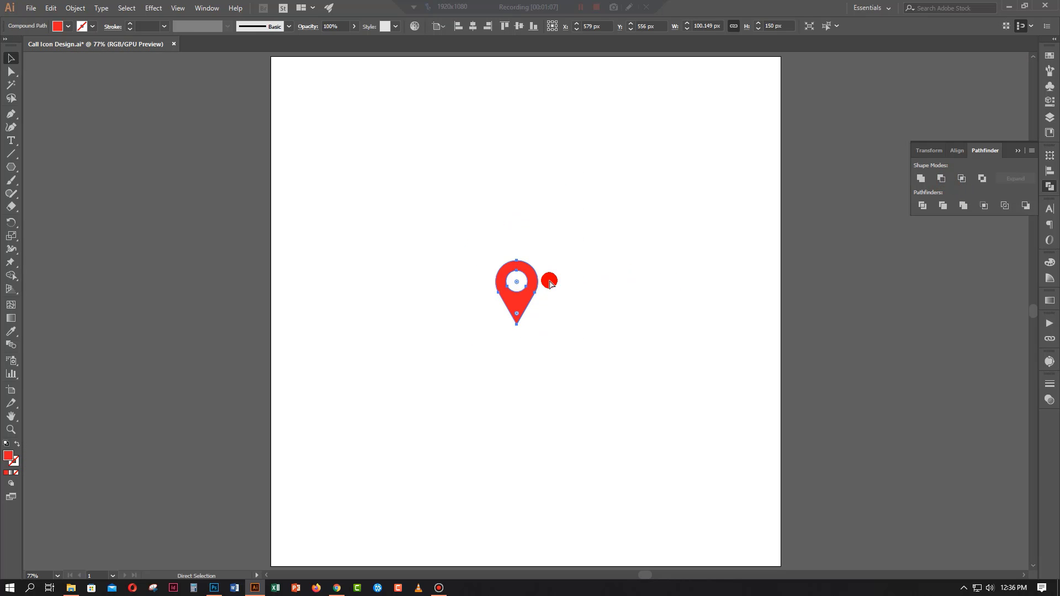
pyautogui.press('a')
pyautogui.press('v')
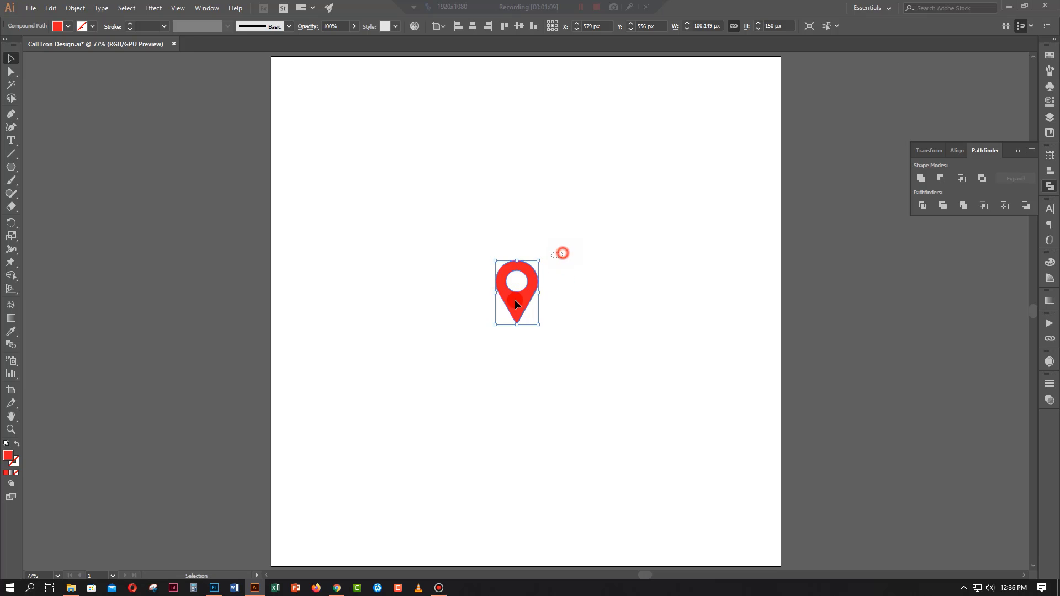
pyautogui.moveTo(539, 323); pyautogui.dragTo(607, 402)
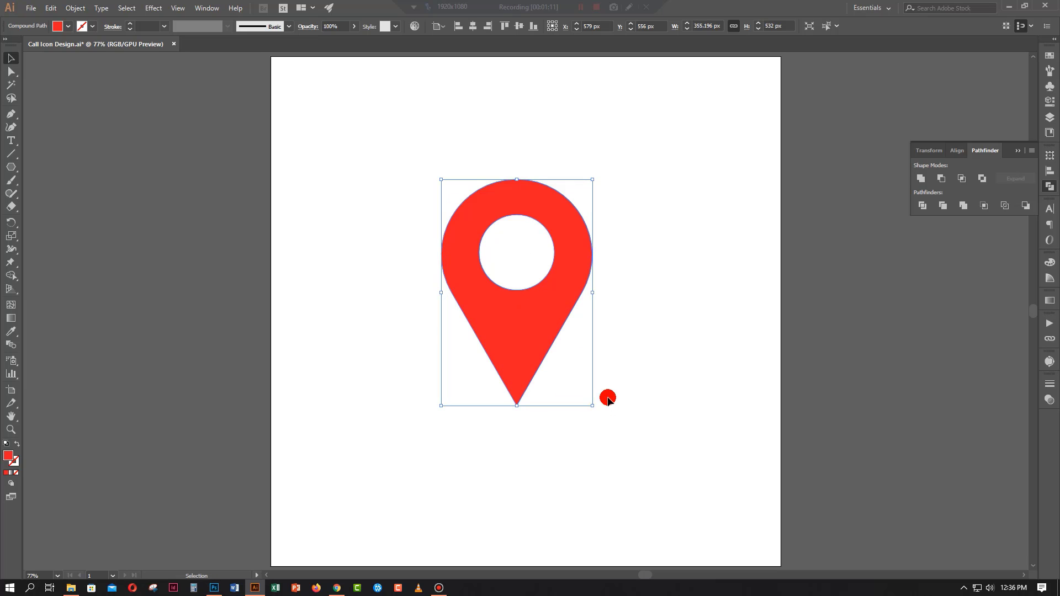
# Step: Move the "Location Icon" title from outside the artboard to a position above the pin
pyautogui.hotkey('ctrl', '-')
pyautogui.hotkey('ctrl', '-')
pyautogui.moveTo(888, 409); pyautogui.dragTo(660, 409)
pyautogui.moveTo(966, 324); pyautogui.dragTo(153, 188)
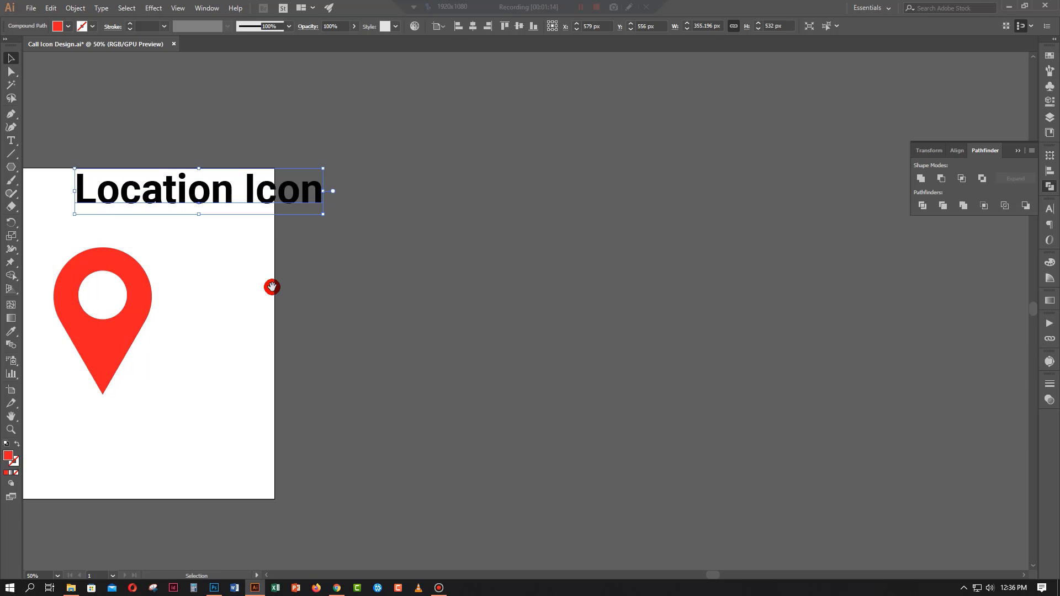
pyautogui.moveTo(272, 287); pyautogui.dragTo(651, 256)
pyautogui.moveTo(669, 186); pyautogui.dragTo(525, 214)
# Step: Align the title and the pin to a common horizontal center and group them
pyautogui.moveTo(480, 160); pyautogui.dragTo(541, 298)
pyautogui.click(373, 28)
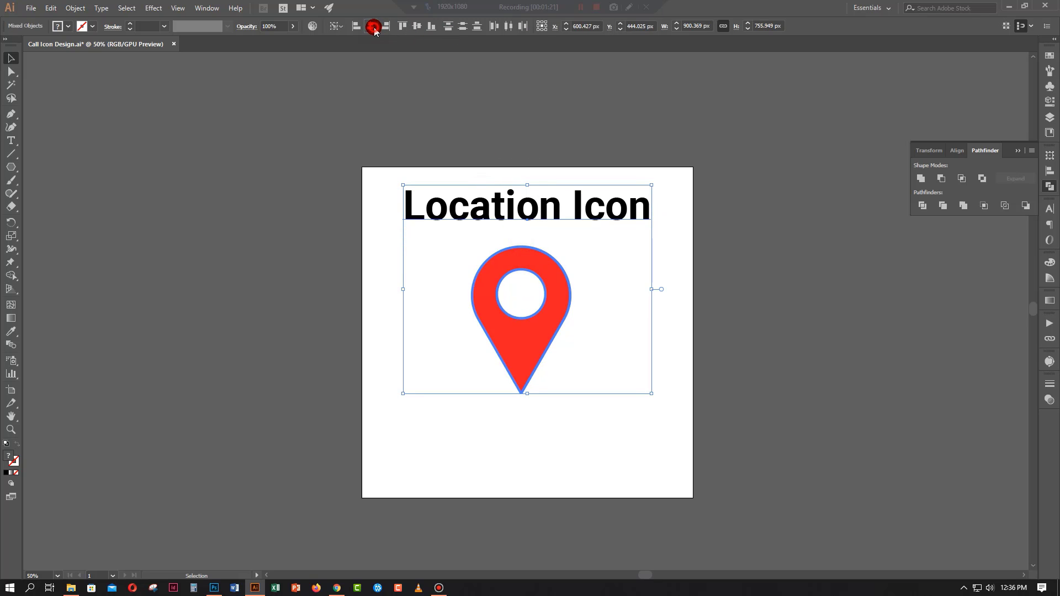
pyautogui.hotkey('ctrl', 'g')
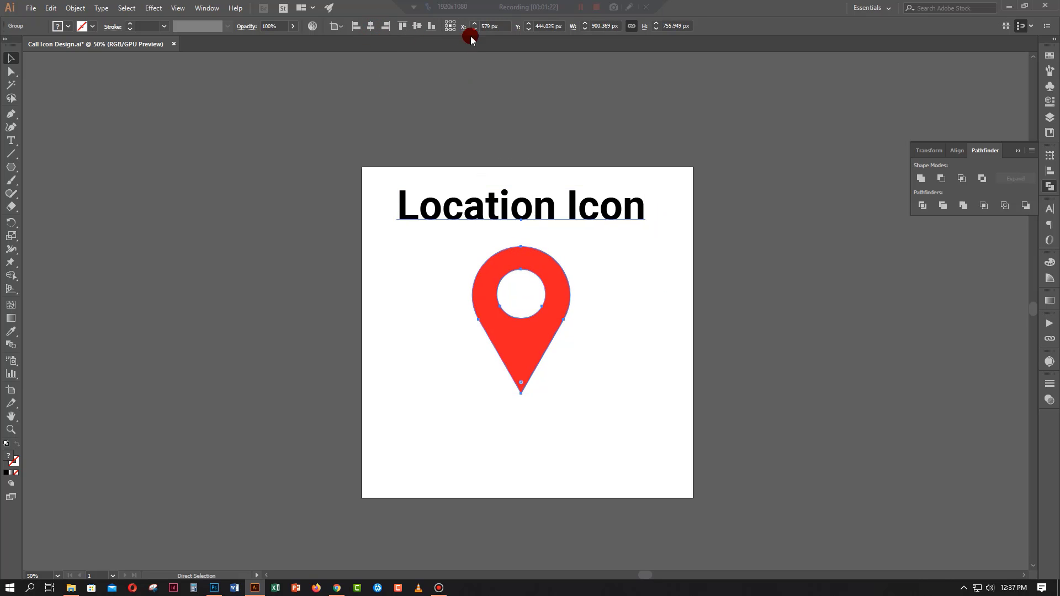
# Step: Center the title and pin group horizontally and vertically on the artboard and enlarge it slightly
pyautogui.click(372, 26)
pyautogui.click(417, 26)
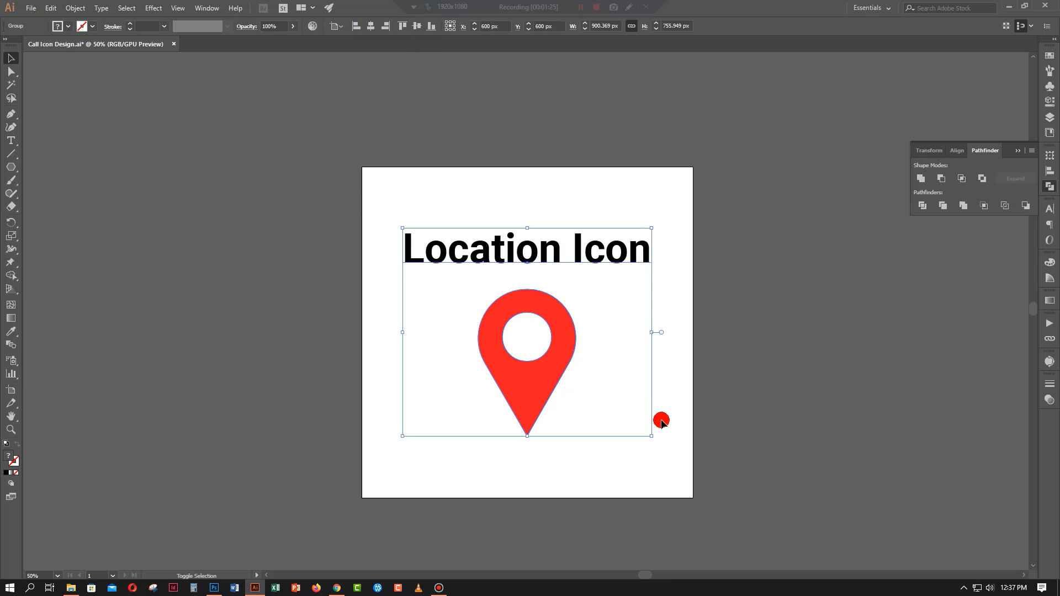
pyautogui.moveTo(652, 441); pyautogui.dragTo(686, 452)
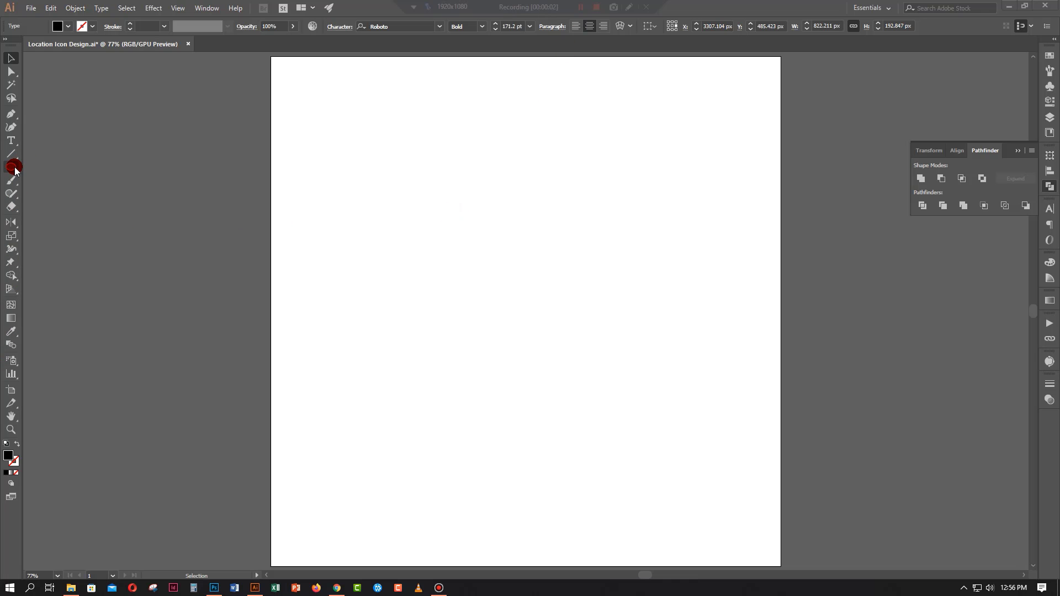
# Step: In the blank Location Icon Design document, create a circle 200 px wide and 200 px high
pyautogui.moveTo(15, 169); pyautogui.dragTo(64, 196)
pyautogui.click(525, 272)
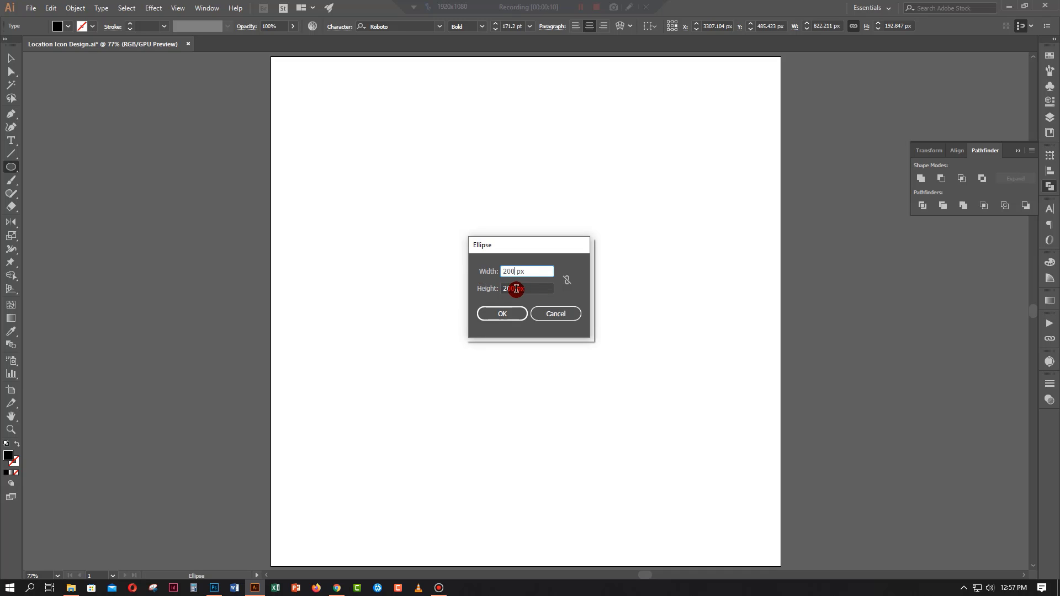
pyautogui.doubleClick(515, 288)
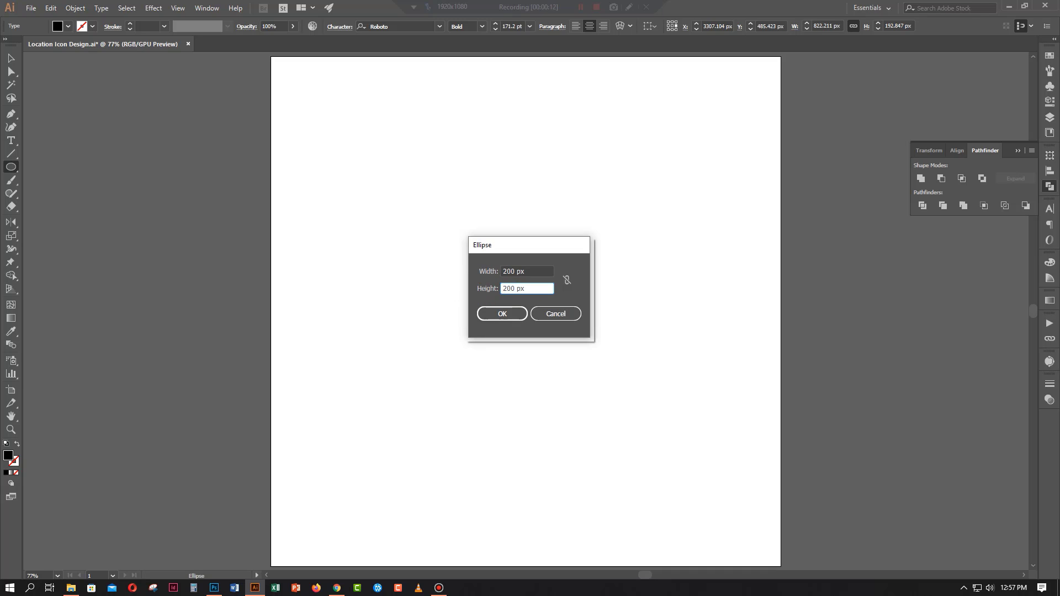
pyautogui.click(509, 313)
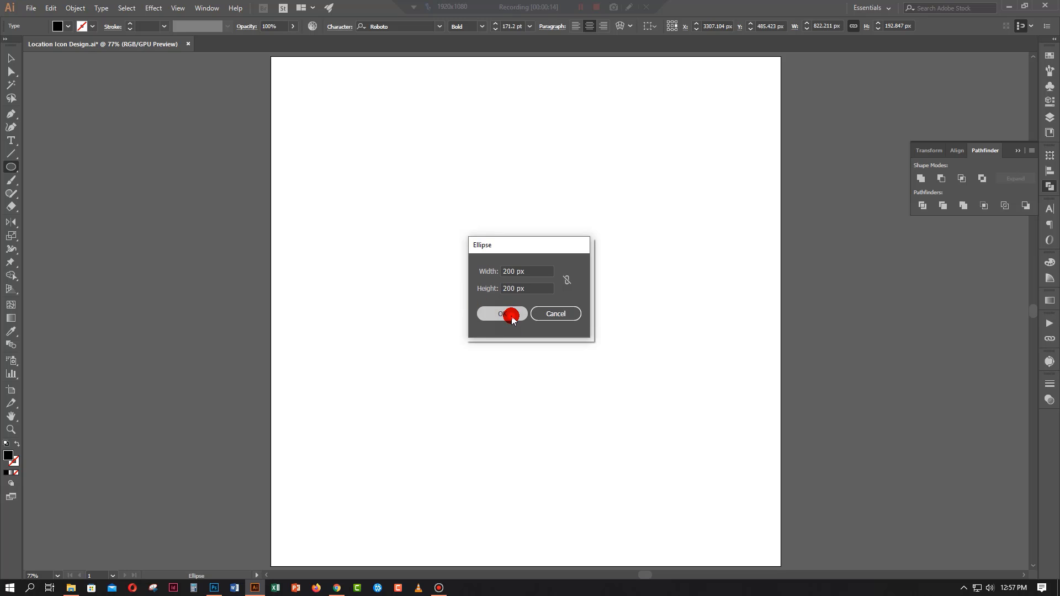
pyautogui.click(10, 61)
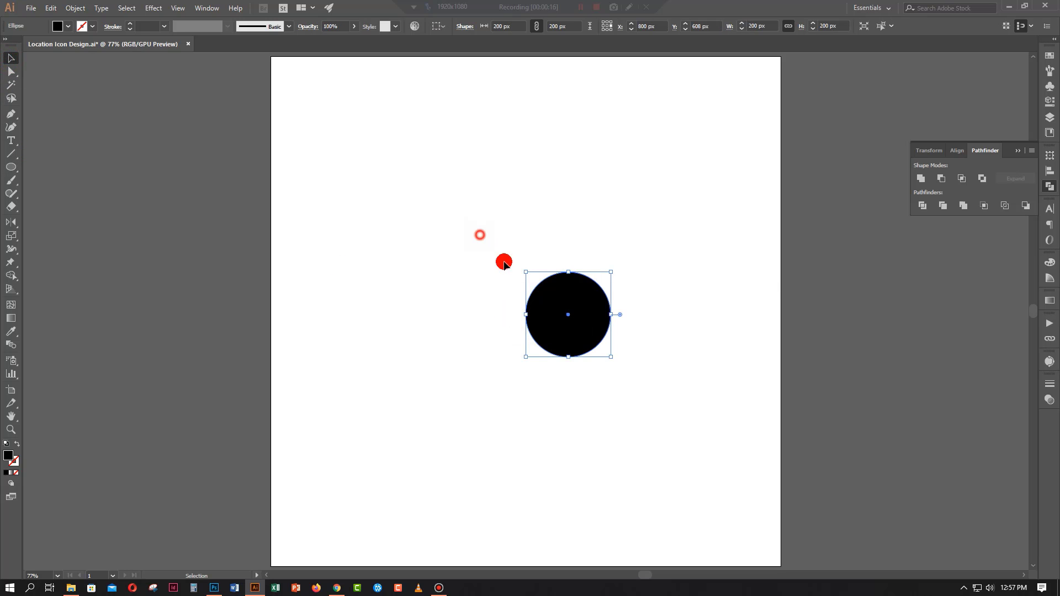
# Step: Remove the circle's fill and give it a 10 pt black stroke
pyautogui.click(68, 28)
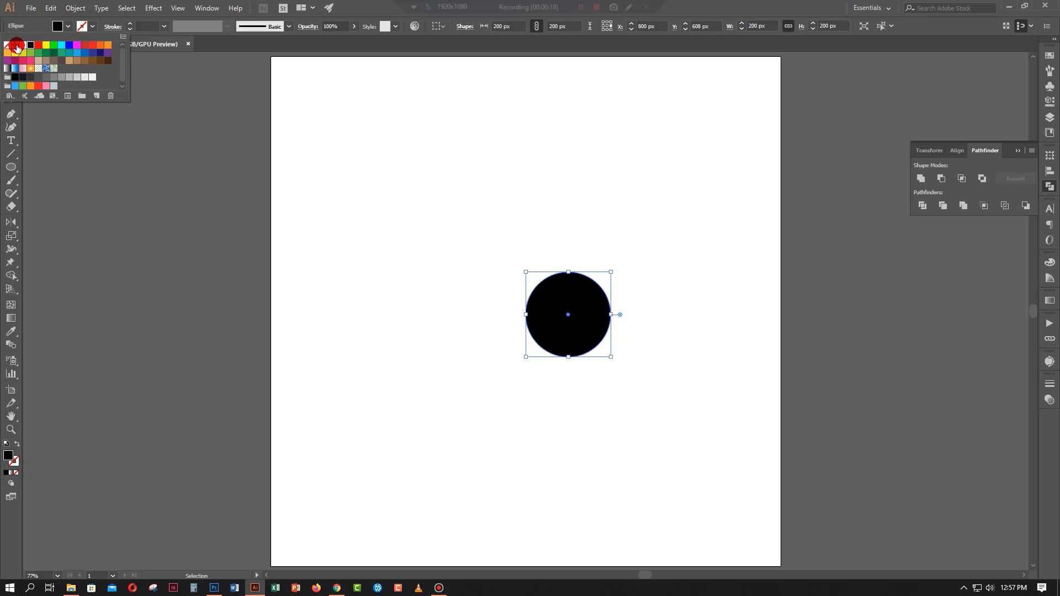
pyautogui.click(6, 46)
pyautogui.click(93, 27)
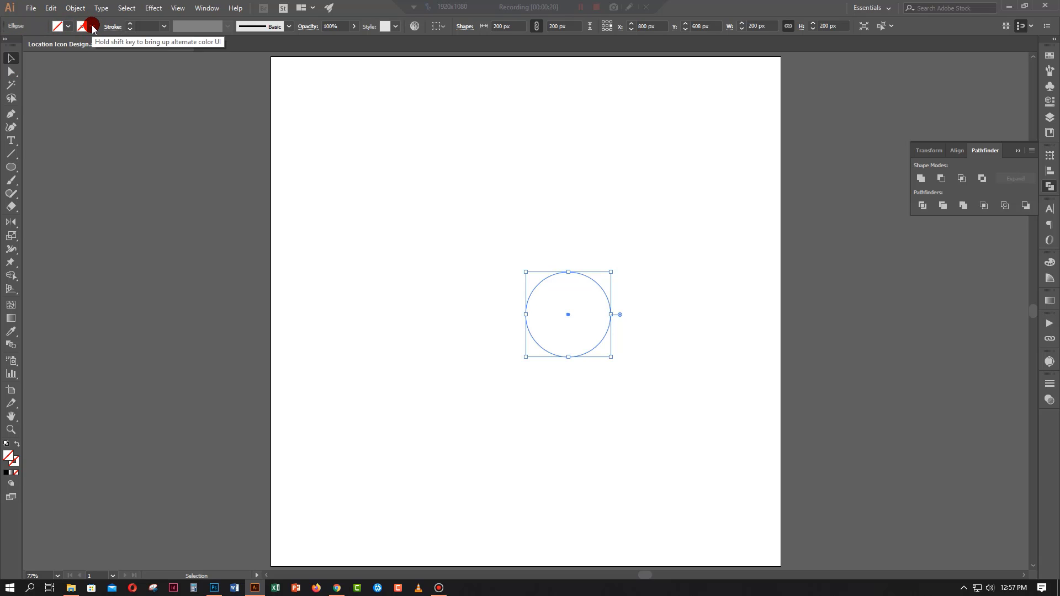
pyautogui.click(92, 27)
pyautogui.click(93, 27)
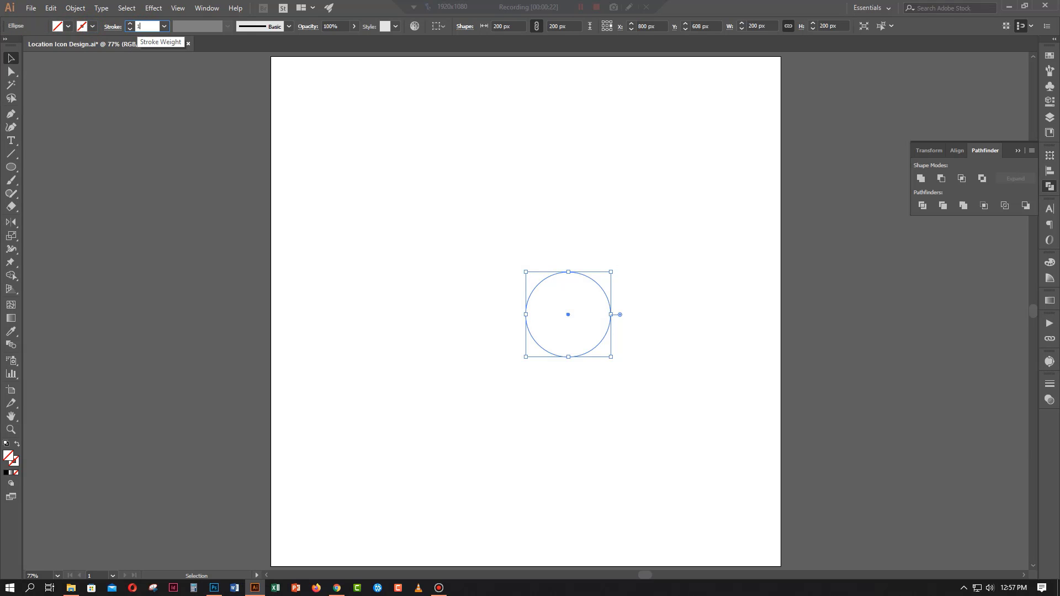
pyautogui.write('10')
pyautogui.press('Return')
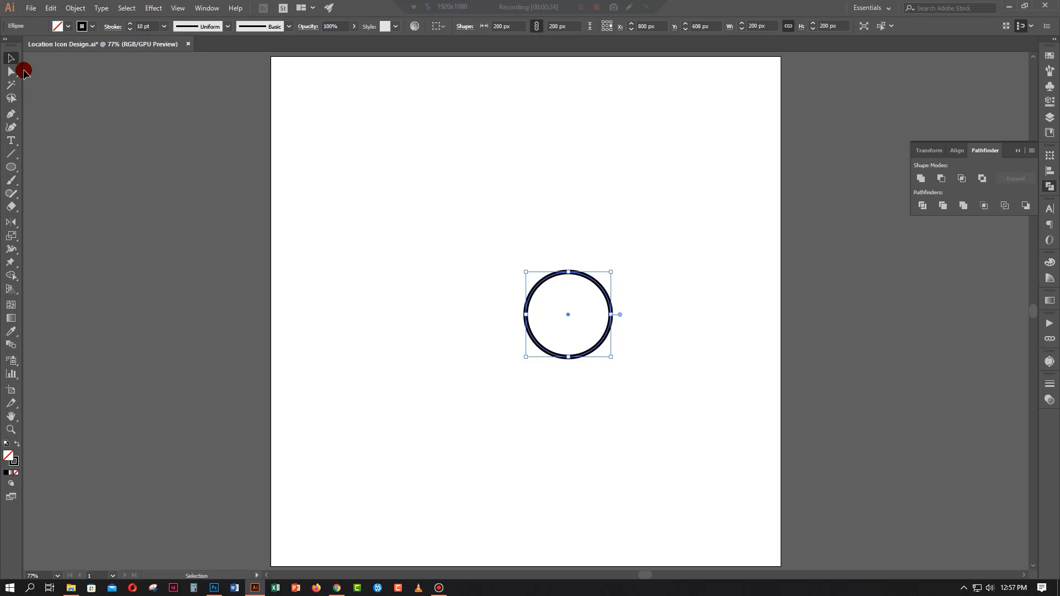
# Step: Center the circle horizontally and vertically on the artboard by aligning it to the artboard
pyautogui.moveTo(414, 234); pyautogui.dragTo(574, 401)
pyautogui.click(957, 154)
pyautogui.click(941, 179)
pyautogui.click(1008, 181)
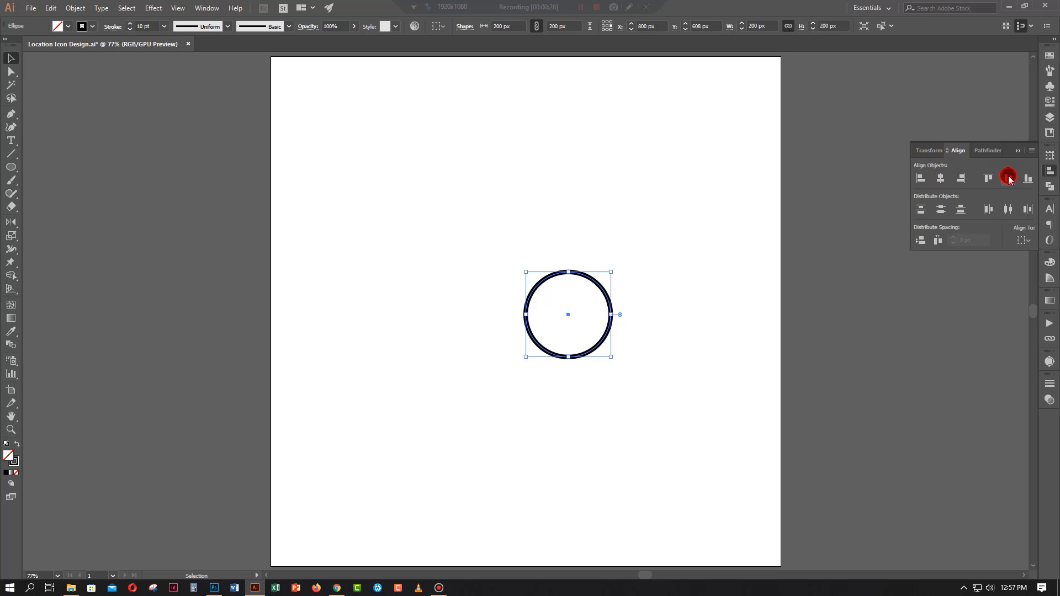
pyautogui.click(1023, 241)
pyautogui.click(1001, 280)
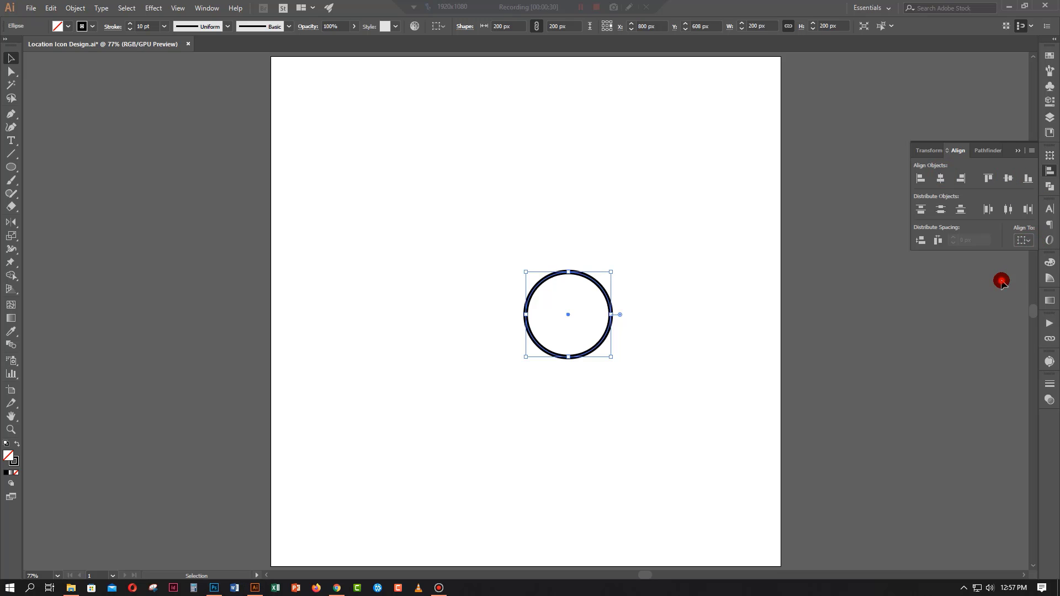
pyautogui.click(942, 179)
pyautogui.click(1008, 179)
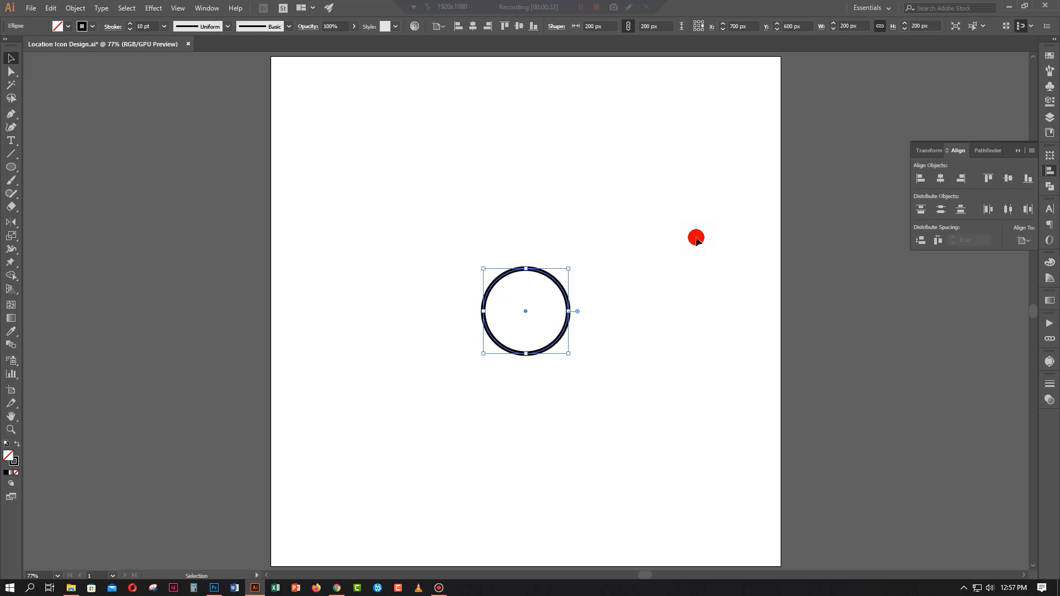
pyautogui.moveTo(669, 237); pyautogui.dragTo(430, 373)
# Step: Draw a horizontal and a vertical line, each about 200 px long, across the circle between its opposite anchor points
pyautogui.hotkey('ctrl', '+')
pyautogui.hotkey('ctrl', '+')
pyautogui.hotkey('ctrl', '+')
pyautogui.hotkey('ctrl', '+')
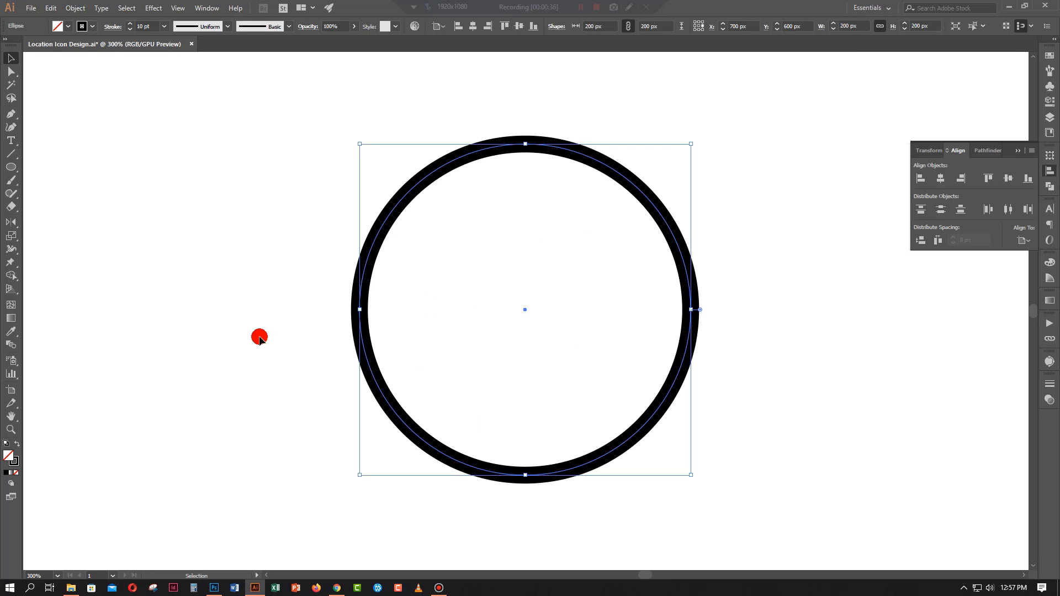
pyautogui.click(11, 153)
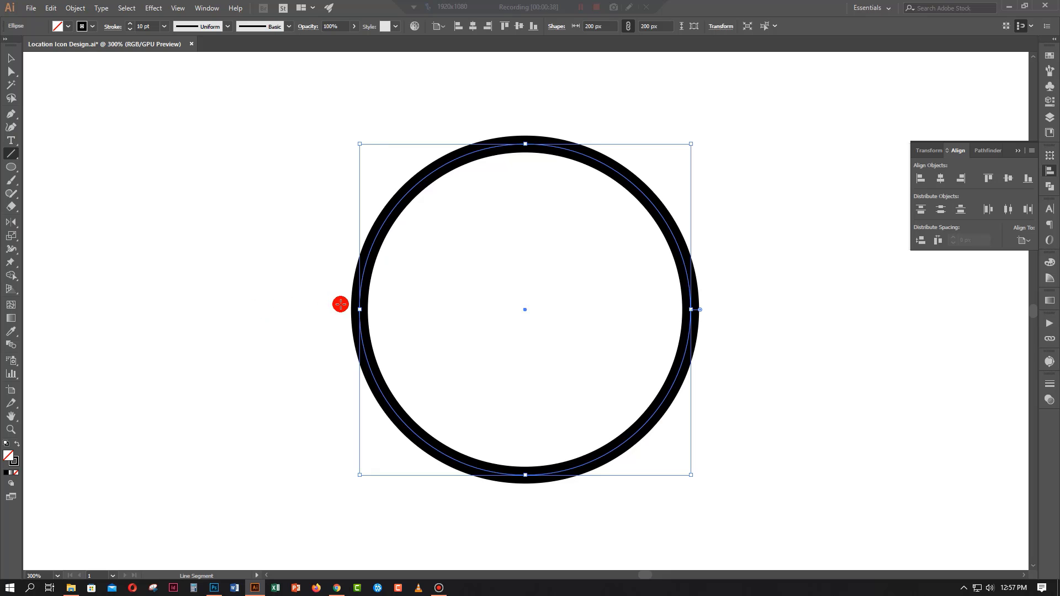
pyautogui.click(156, 166)
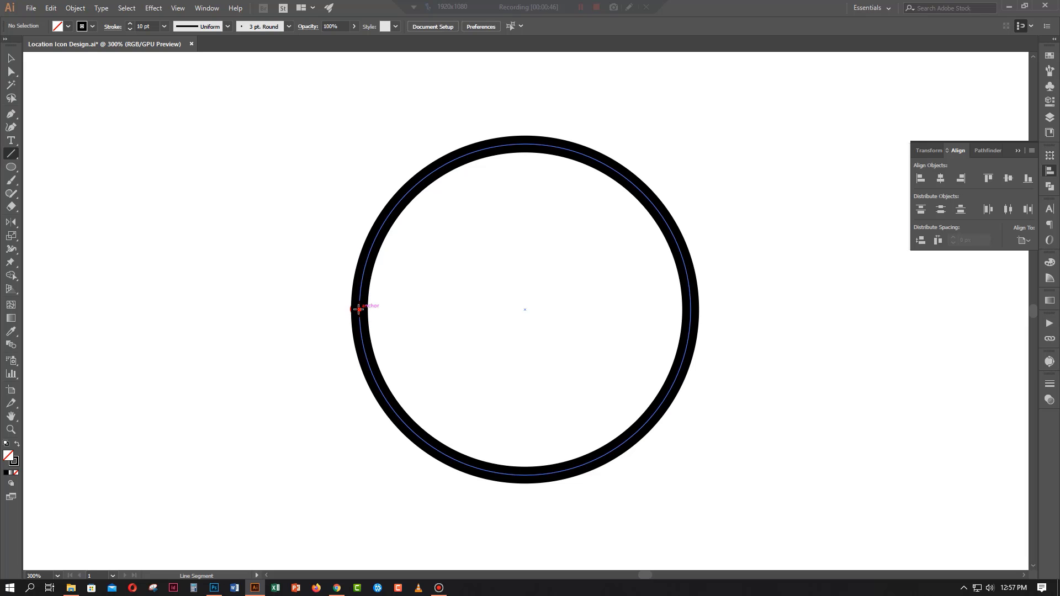
pyautogui.moveTo(358, 309); pyautogui.dragTo(691, 309)
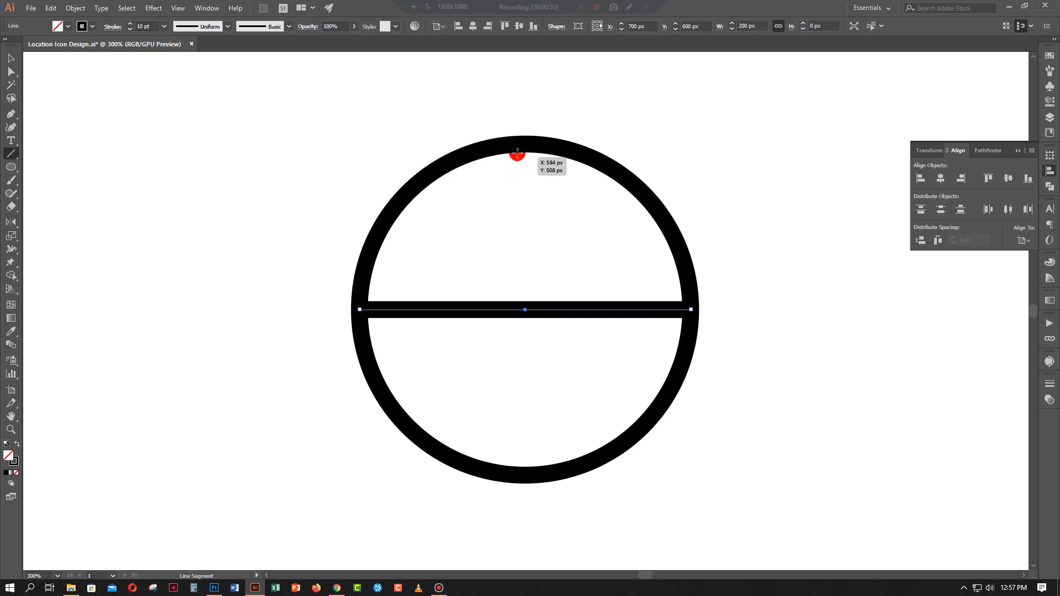
pyautogui.moveTo(522, 146); pyautogui.dragTo(525, 474)
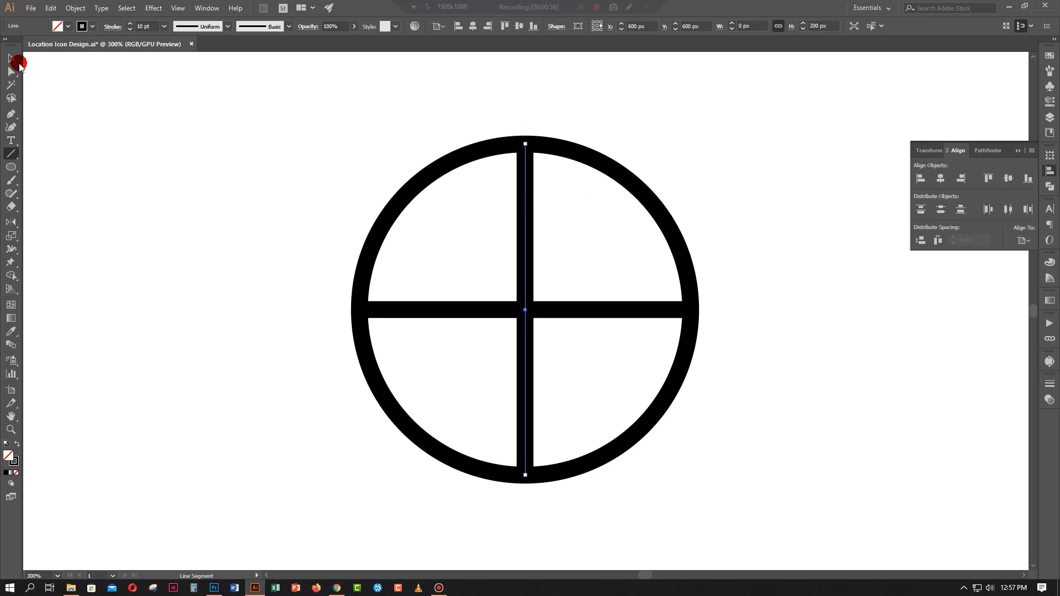
pyautogui.click(12, 59)
pyautogui.click(137, 175)
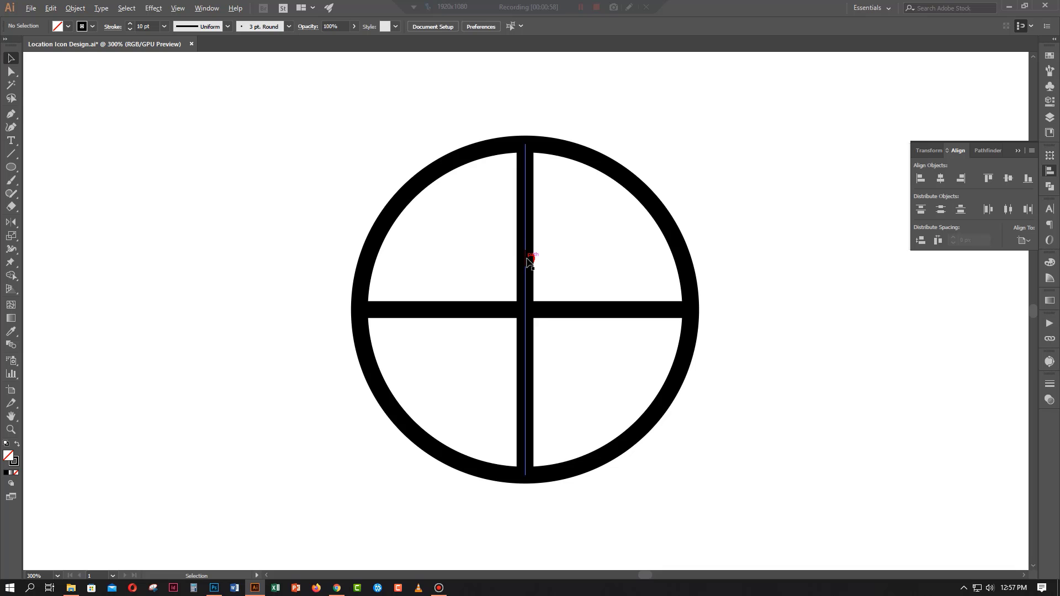
# Step: Duplicate the vertical line twice toward the right half of the circle, aligning the outermost copy with the circle's right edge
pyautogui.moveTo(530, 260); pyautogui.dragTo(692, 271)
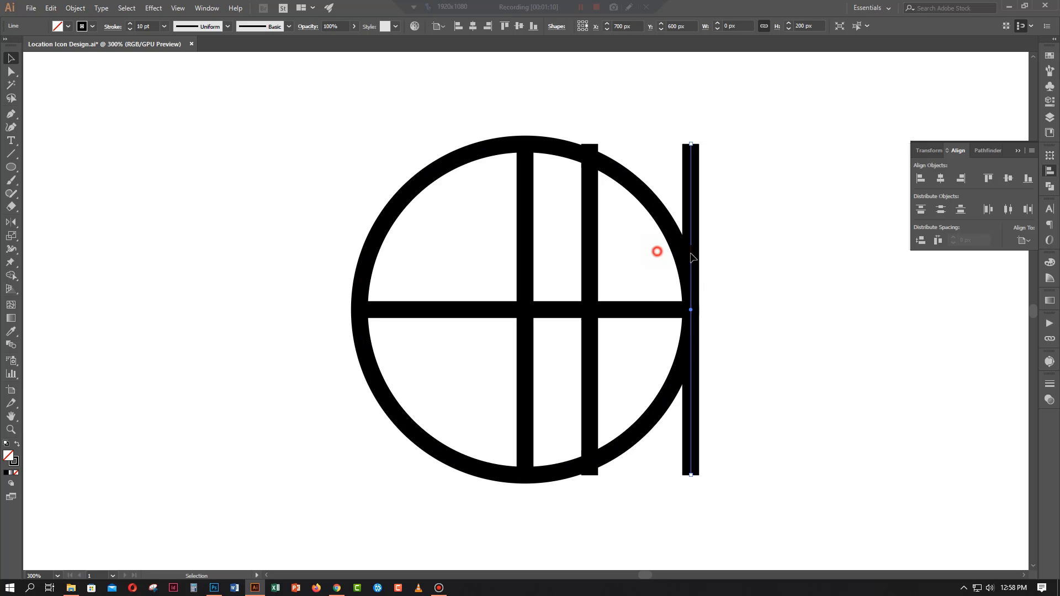
pyautogui.keyDown('shift'); pyautogui.click(678, 237); pyautogui.keyUp('shift')
pyautogui.click(659, 208)
pyautogui.click(963, 183)
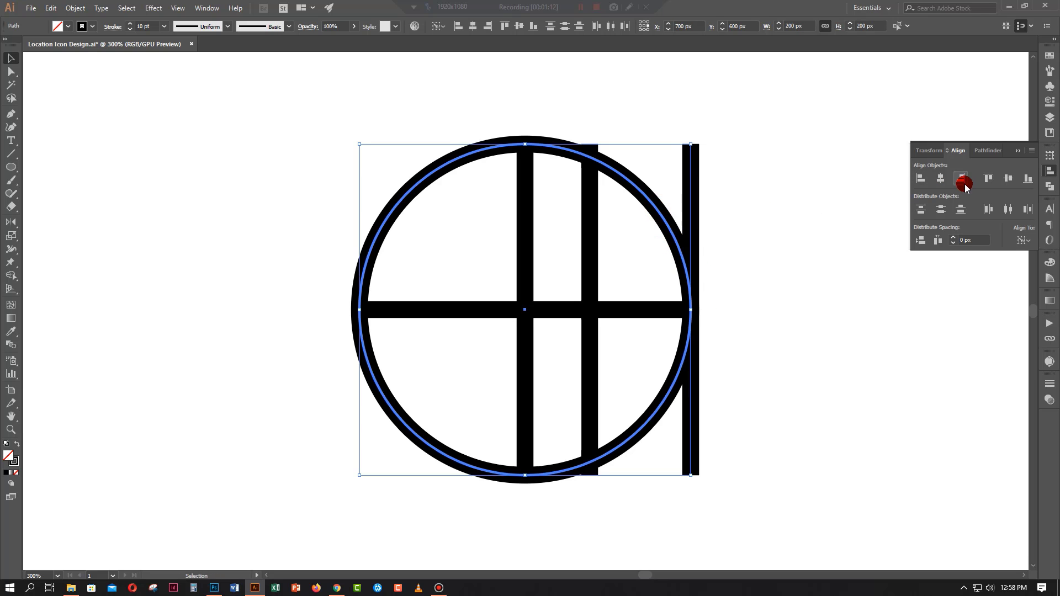
pyautogui.click(819, 258)
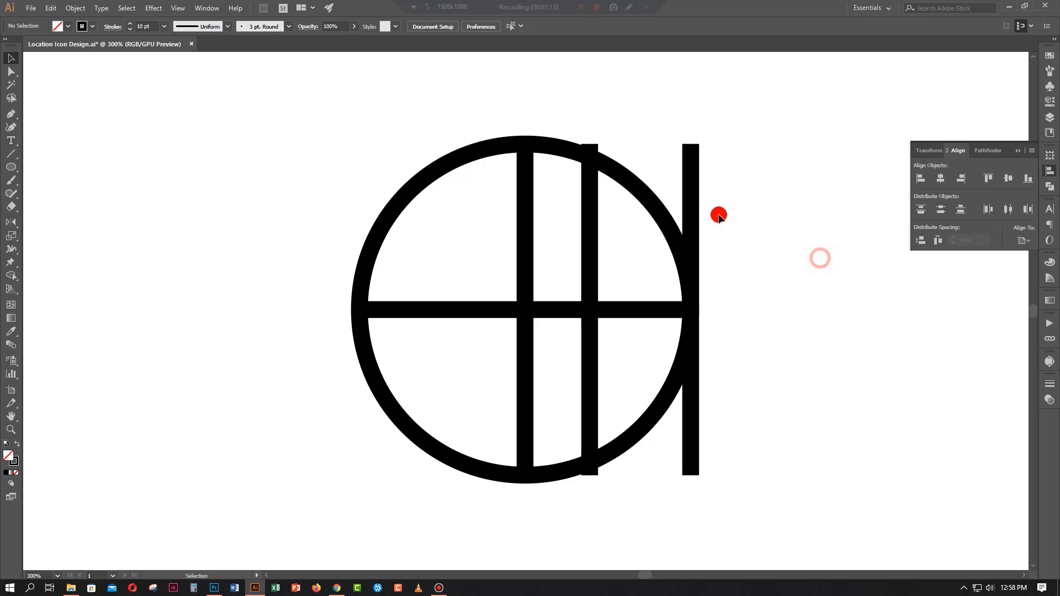
# Step: Space the three vertical lines evenly by distributing their horizontal centers relative to the selection
pyautogui.click(692, 180)
pyautogui.keyDown('shift'); pyautogui.click(593, 230); pyautogui.keyUp('shift')
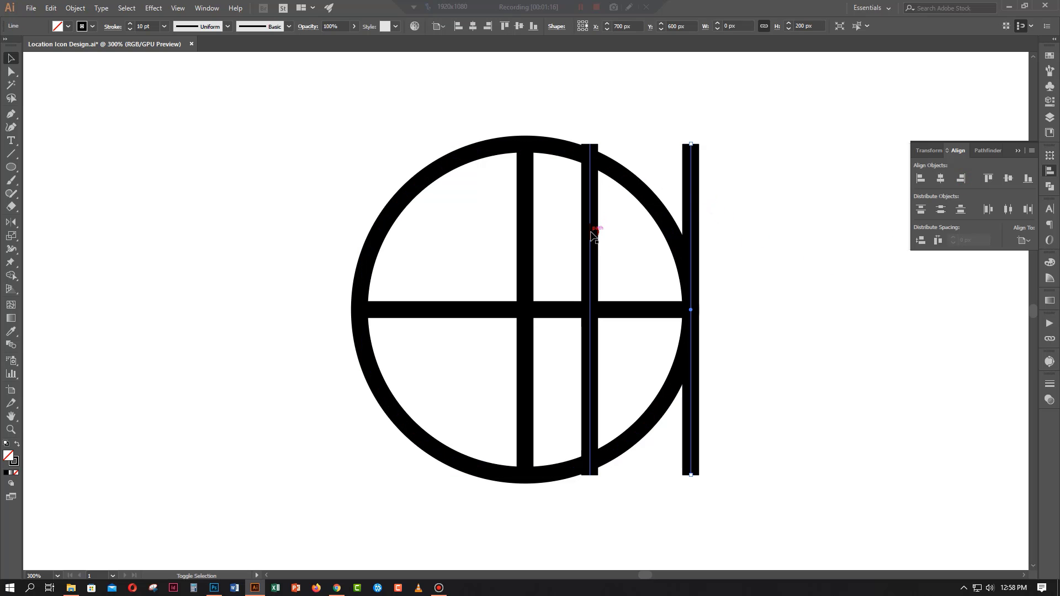
pyautogui.keyDown('shift'); pyautogui.click(529, 251); pyautogui.keyUp('shift')
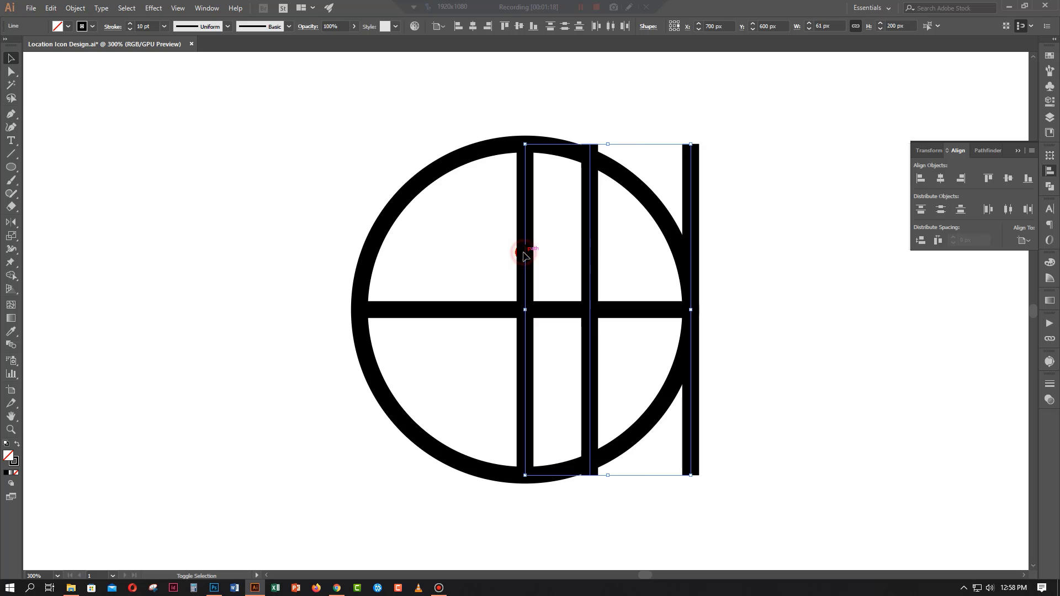
pyautogui.click(1024, 239)
pyautogui.click(992, 253)
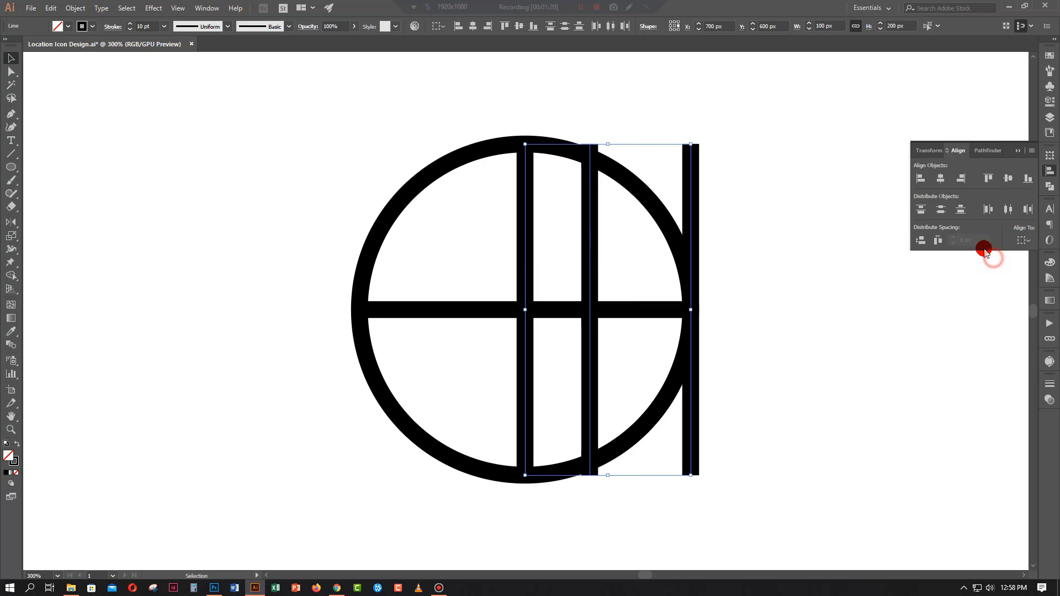
pyautogui.click(963, 211)
pyautogui.click(1007, 212)
pyautogui.click(845, 279)
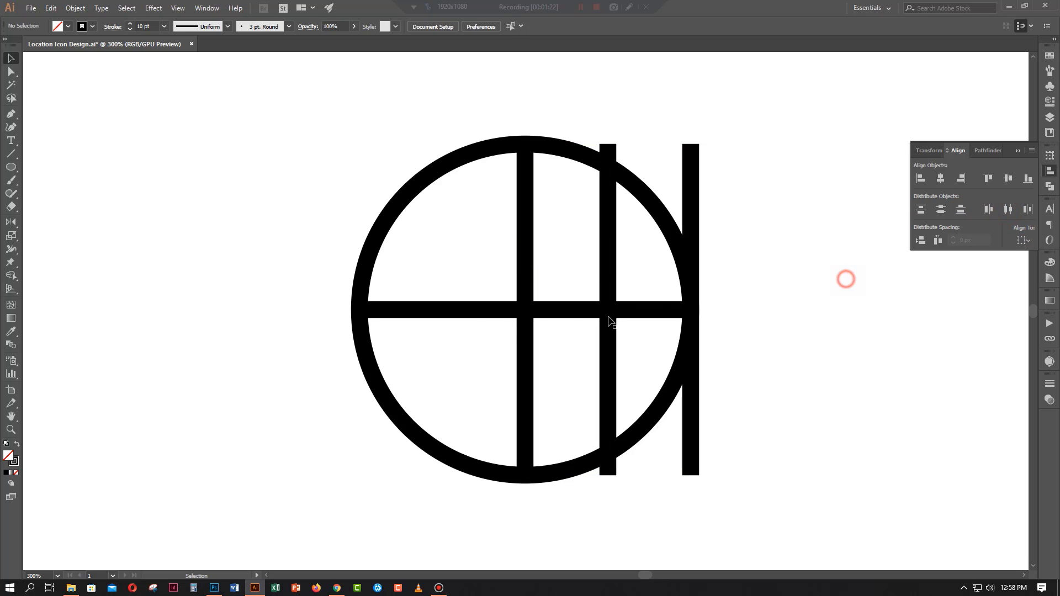
# Step: Duplicate the horizontal line twice upward, placing the uppermost copy at the circle's top edge
pyautogui.moveTo(478, 311); pyautogui.dragTo(480, 253)
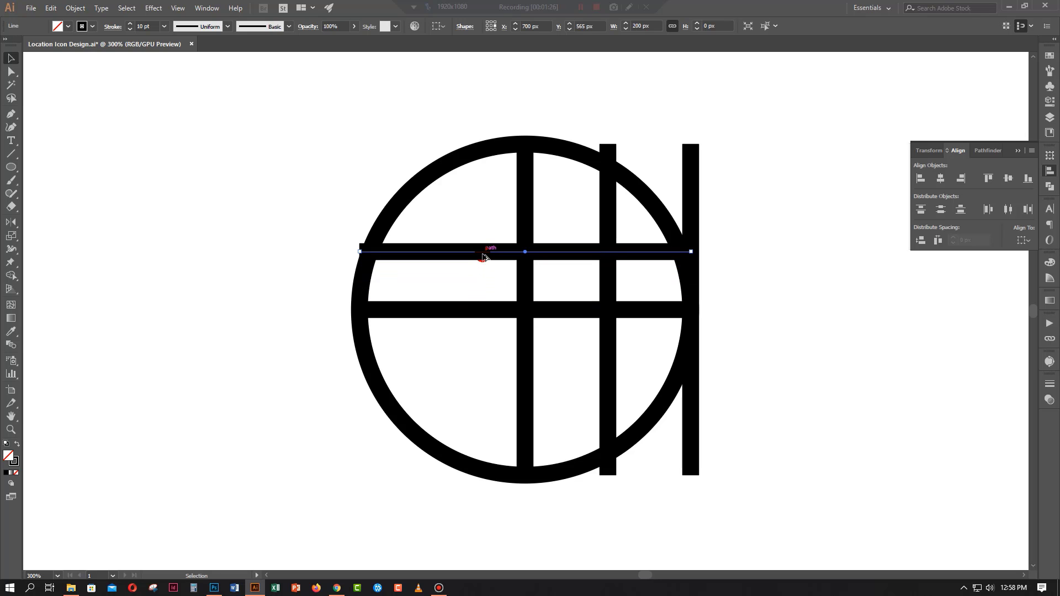
pyautogui.click(494, 234)
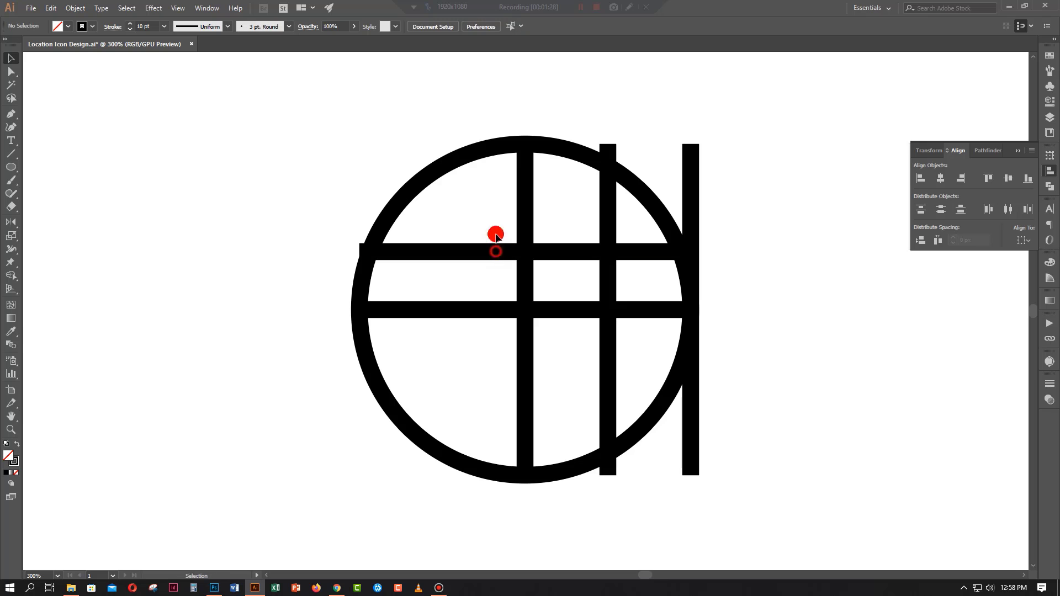
pyautogui.moveTo(497, 254); pyautogui.dragTo(508, 146)
pyautogui.click(449, 126)
pyautogui.click(428, 188)
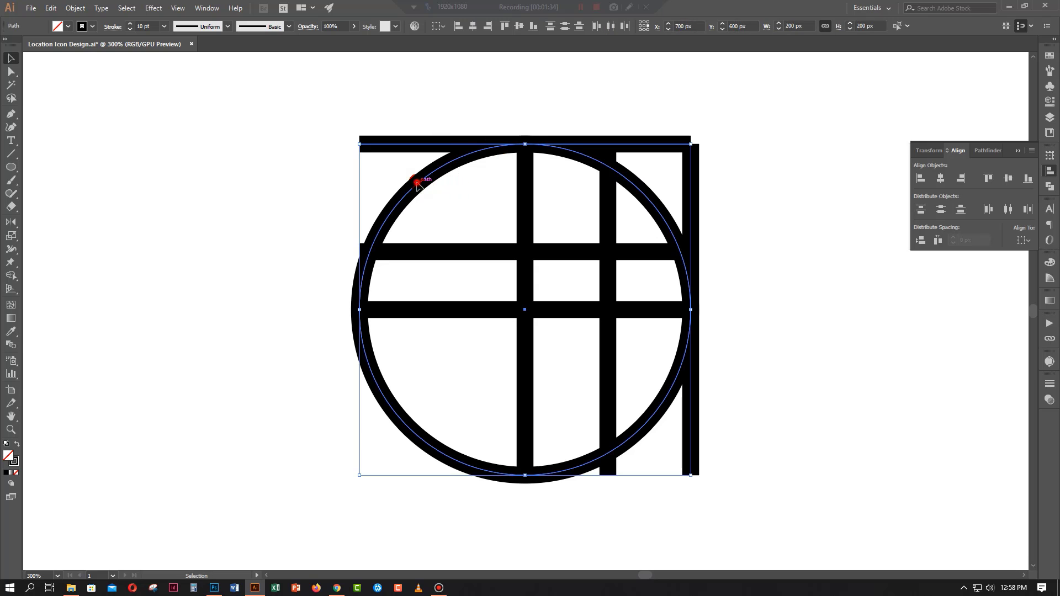
pyautogui.click(417, 183)
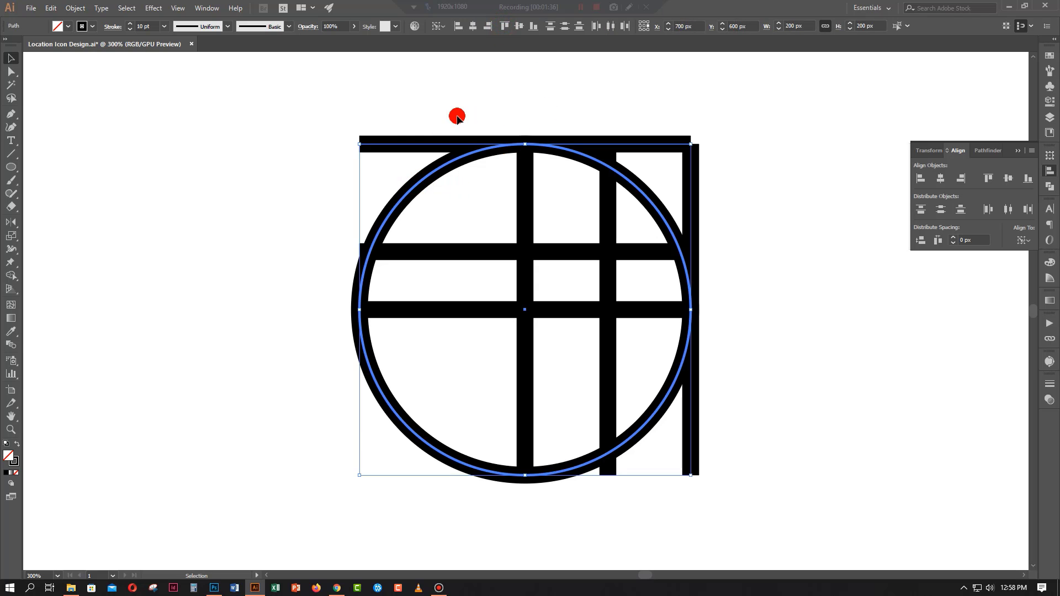
pyautogui.click(389, 125)
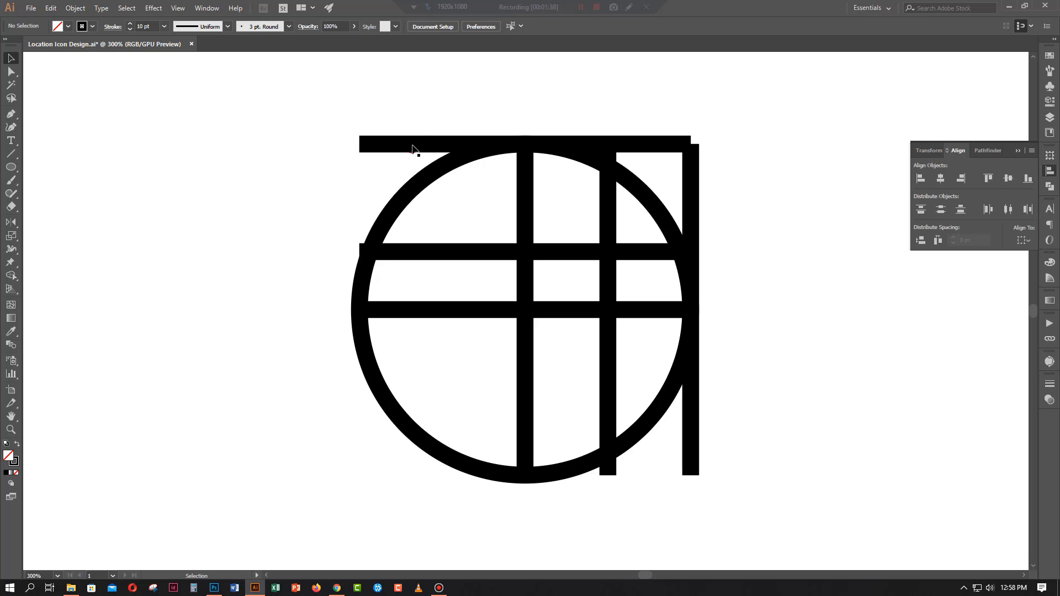
# Step: Space the three horizontal lines evenly by distributing their vertical centers relative to the selection
pyautogui.click(414, 146)
pyautogui.keyDown('shift'); pyautogui.click(453, 249); pyautogui.keyUp('shift')
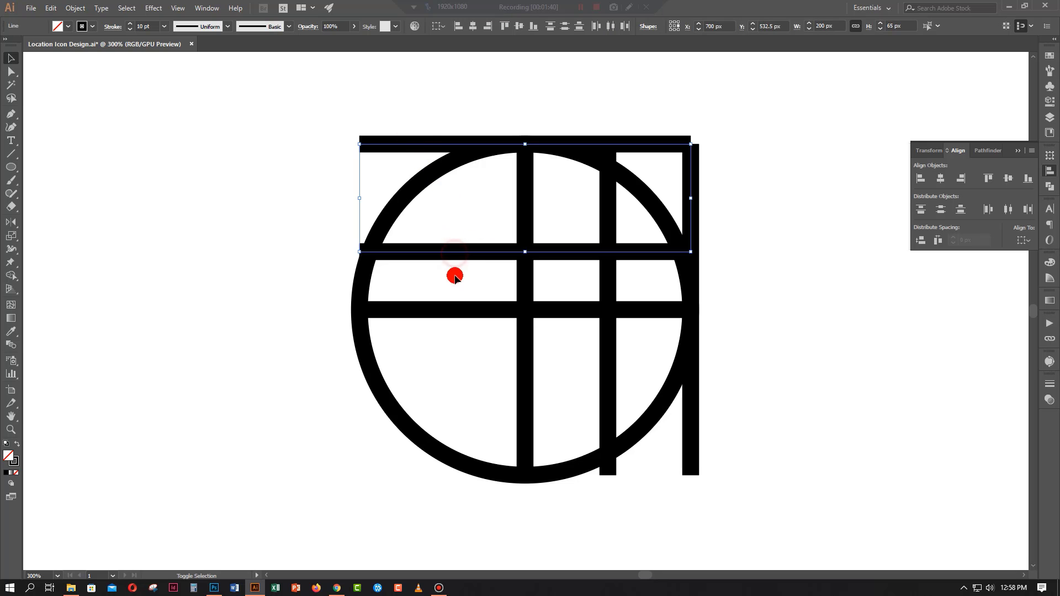
pyautogui.keyDown('shift'); pyautogui.click(455, 310); pyautogui.keyUp('shift')
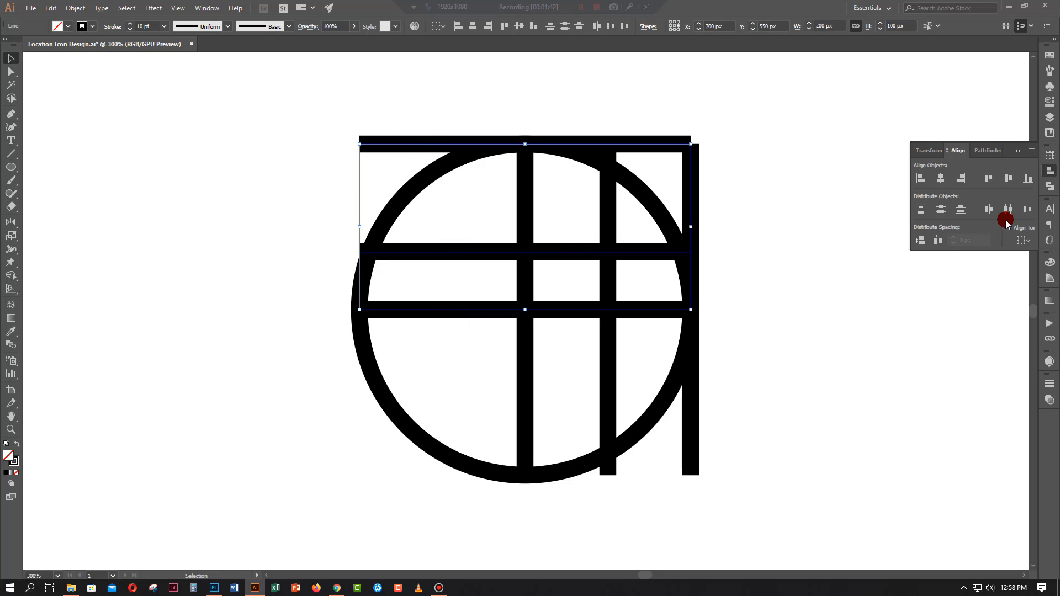
pyautogui.click(941, 209)
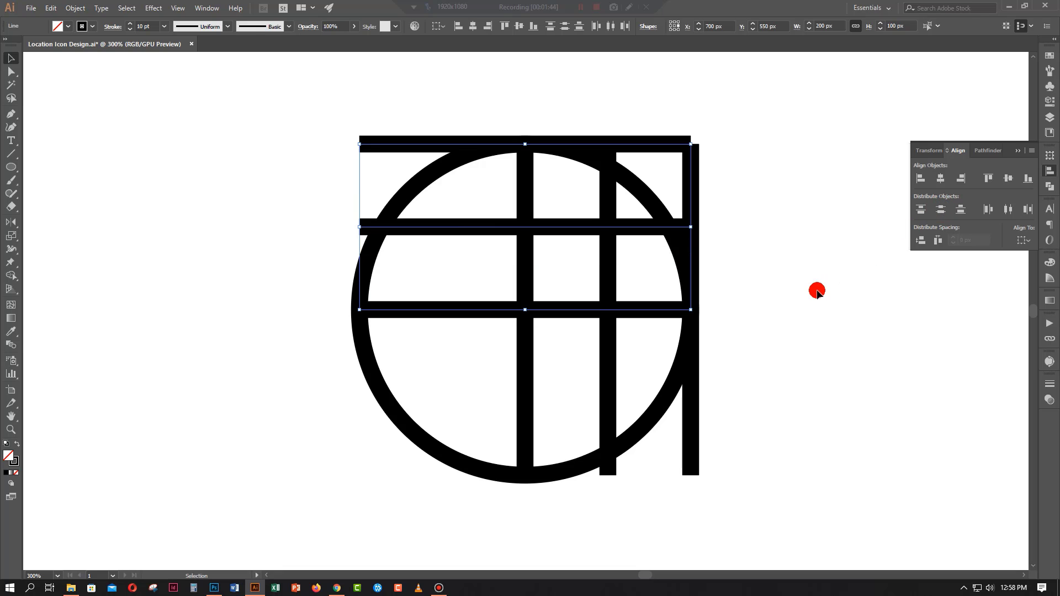
pyautogui.click(817, 291)
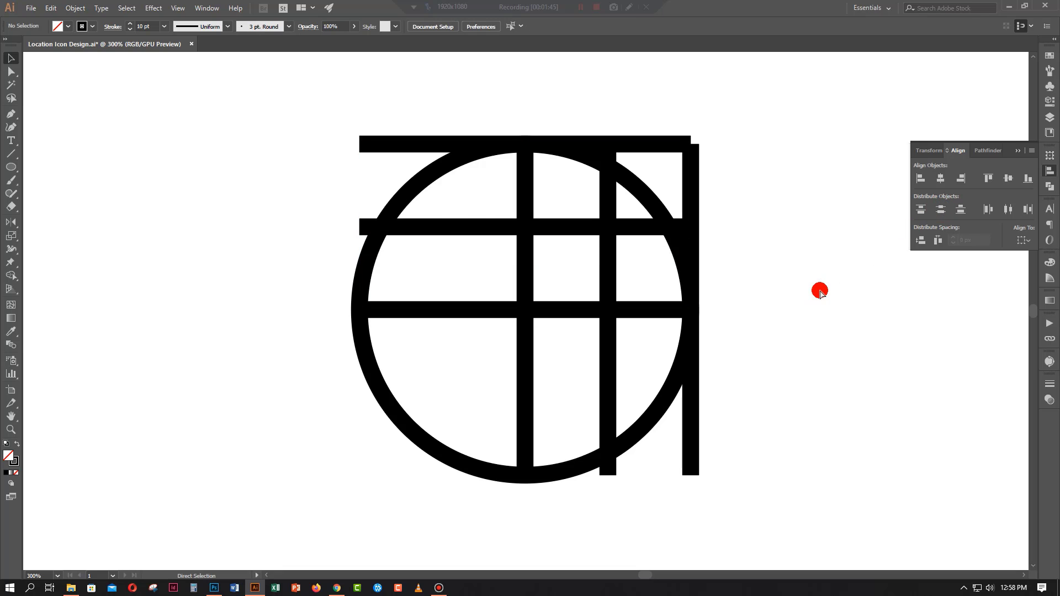
# Step: Duplicate the circle leftward until its right edge meets the second vertical line, and upward until its bottom edge meets the second horizontal line
pyautogui.hotkey('ctrl', '-')
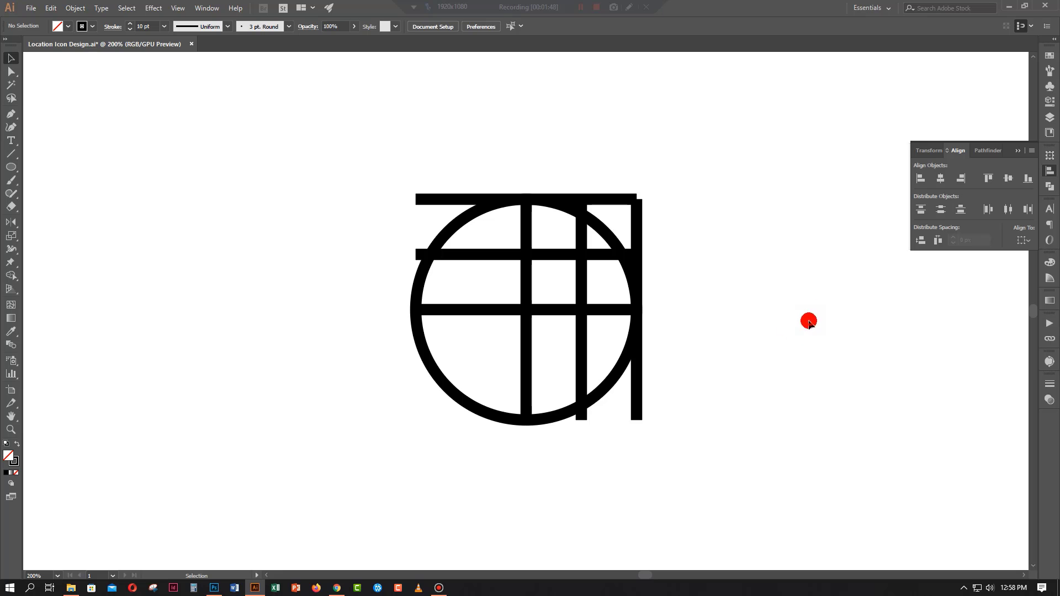
pyautogui.moveTo(802, 367); pyautogui.dragTo(706, 383)
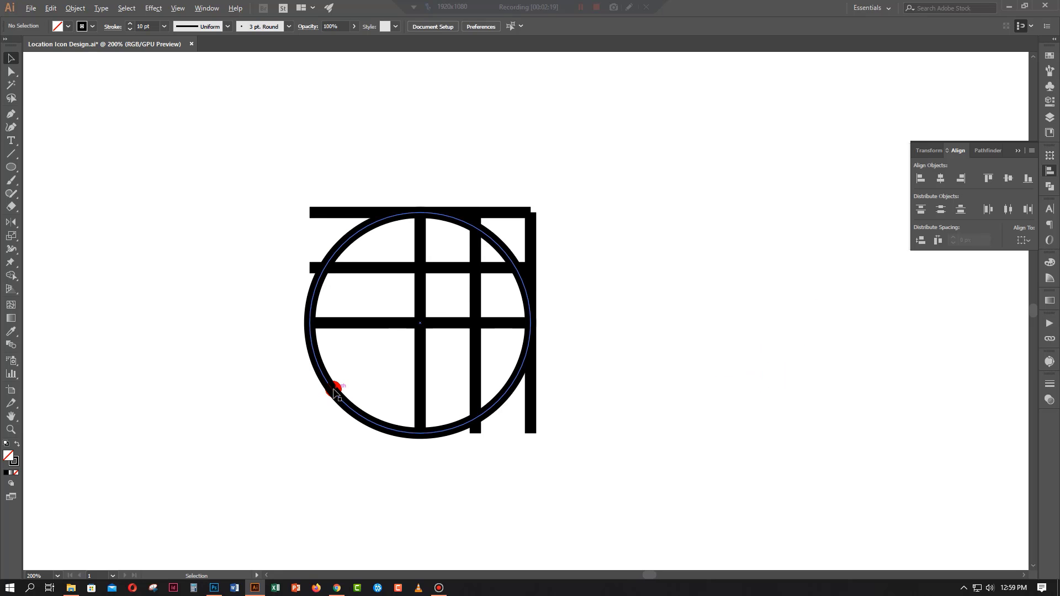
pyautogui.moveTo(334, 390); pyautogui.dragTo(595, 374)
pyautogui.moveTo(792, 316); pyautogui.dragTo(475, 334)
pyautogui.click(659, 390)
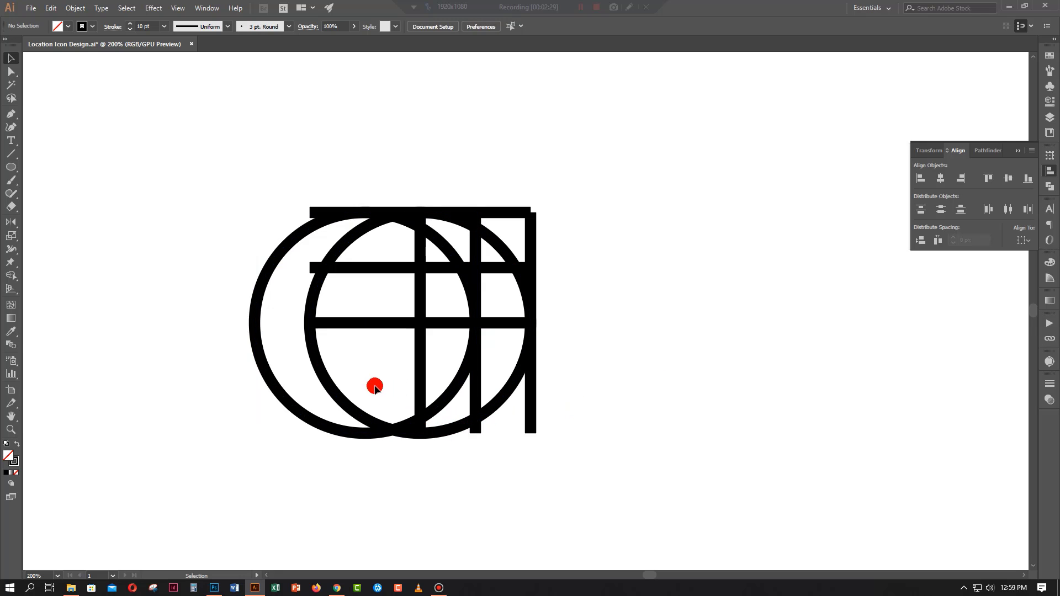
pyautogui.moveTo(444, 430); pyautogui.dragTo(442, 263)
pyautogui.click(689, 414)
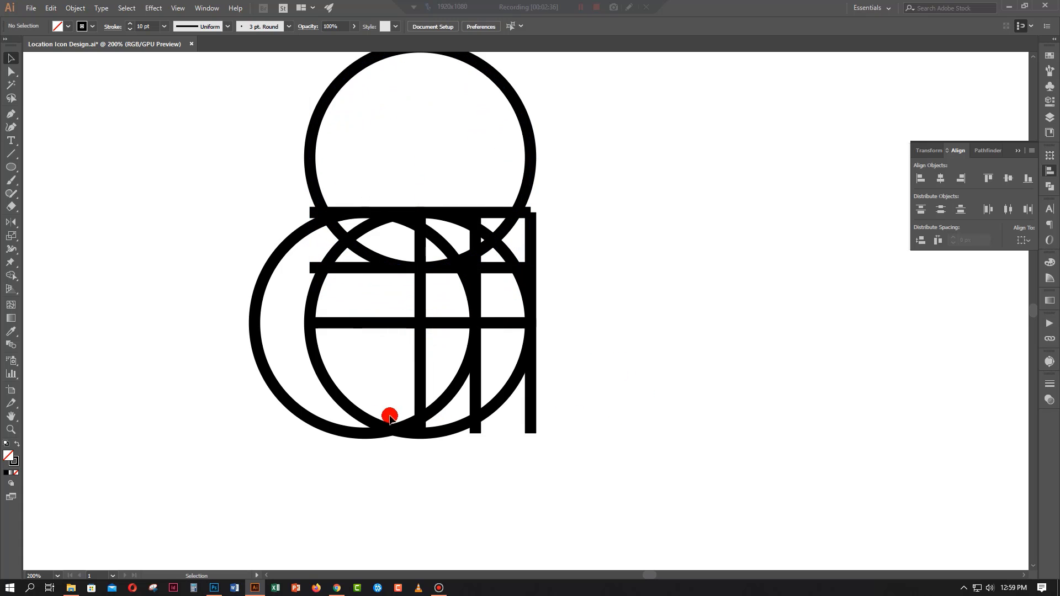
# Step: Select the left circle copy and display its properties
pyautogui.click(362, 433)
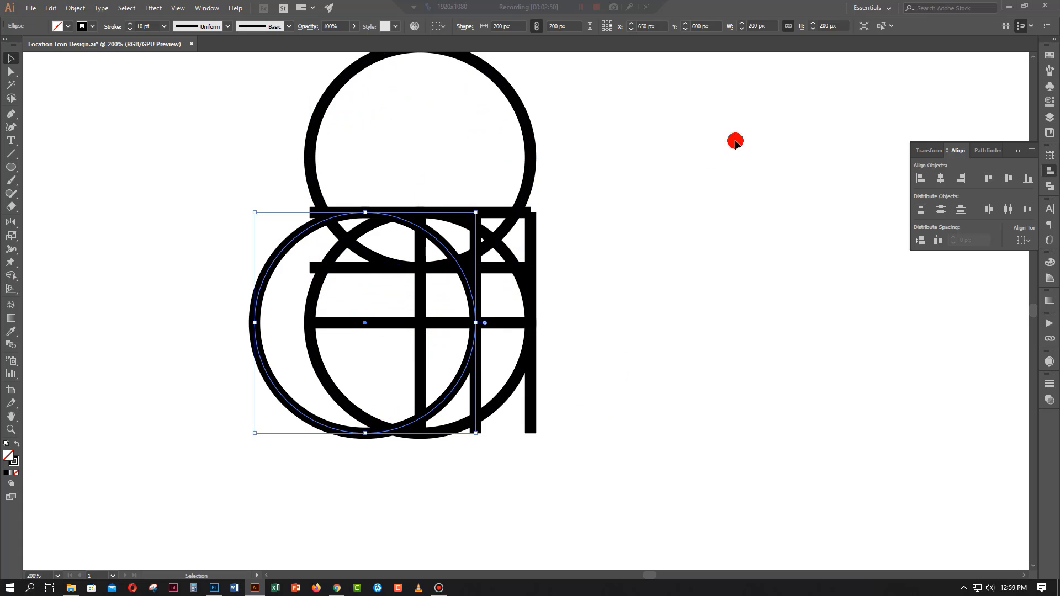
pyautogui.click(207, 8)
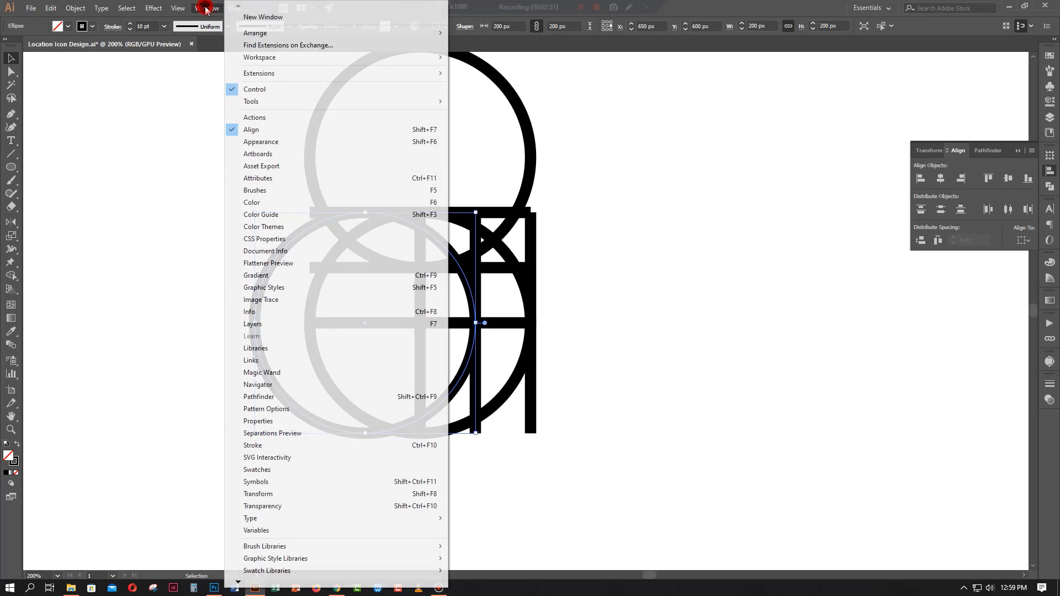
pyautogui.click(265, 421)
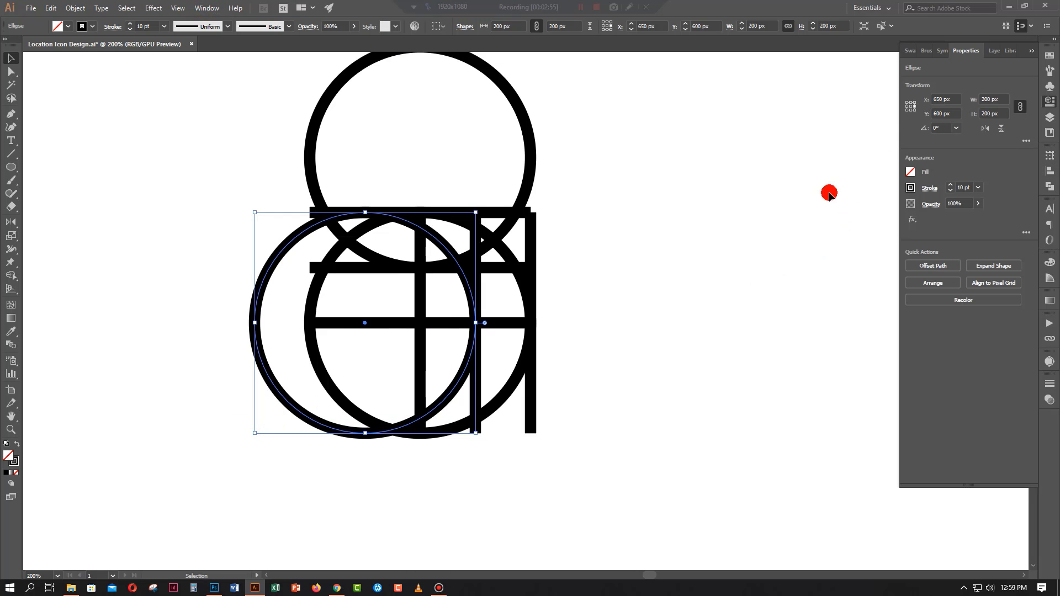
# Step: Try scaling the left circle copy uniformly to 125% about the intersection of the circle's two diameter lines
pyautogui.click(10, 236)
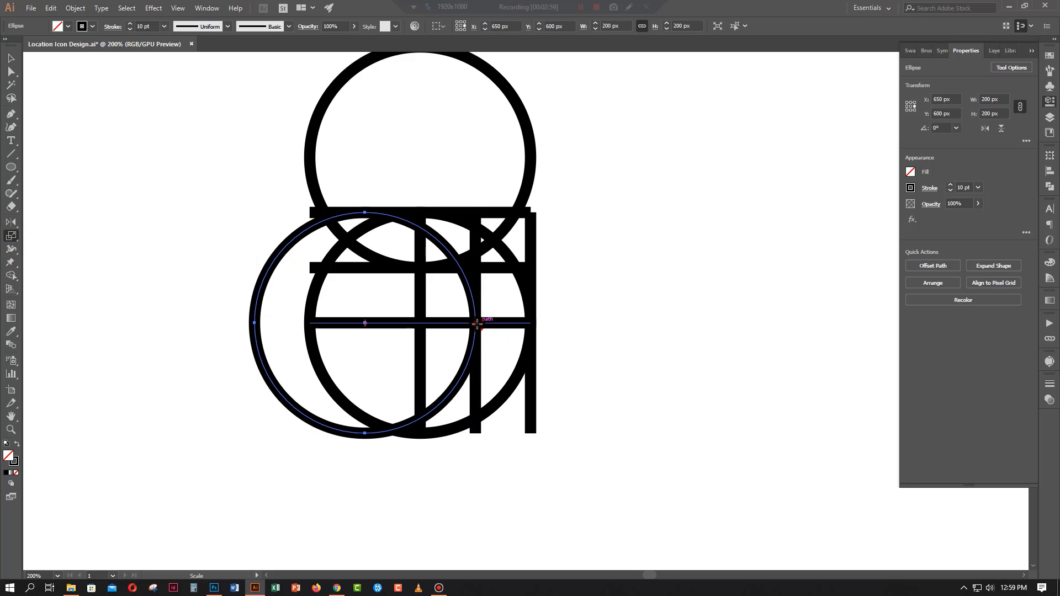
pyautogui.keyDown('alt'); pyautogui.click(420, 324); pyautogui.keyUp('alt')
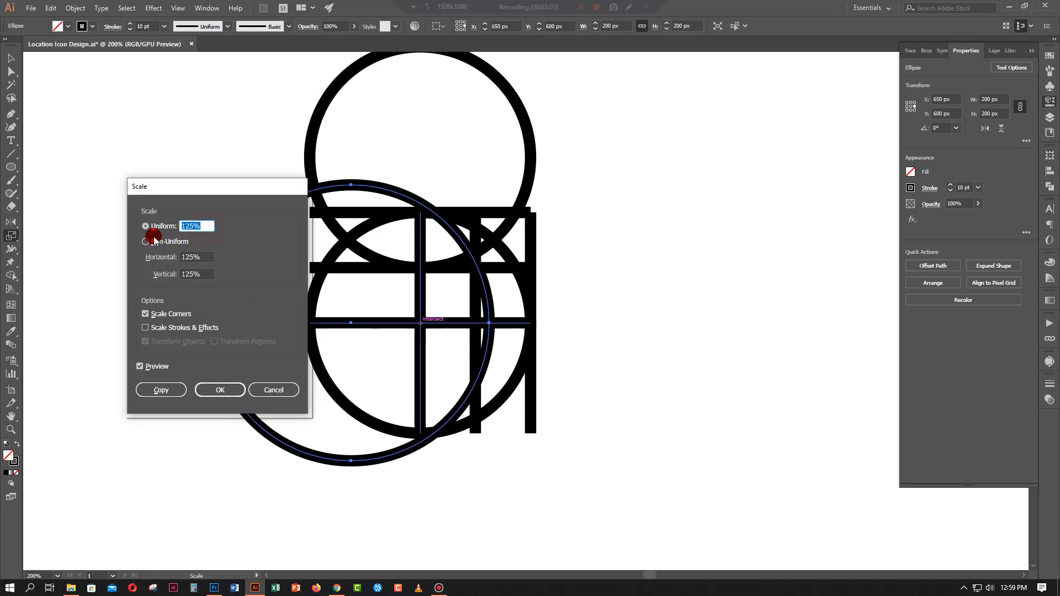
pyautogui.click(161, 390)
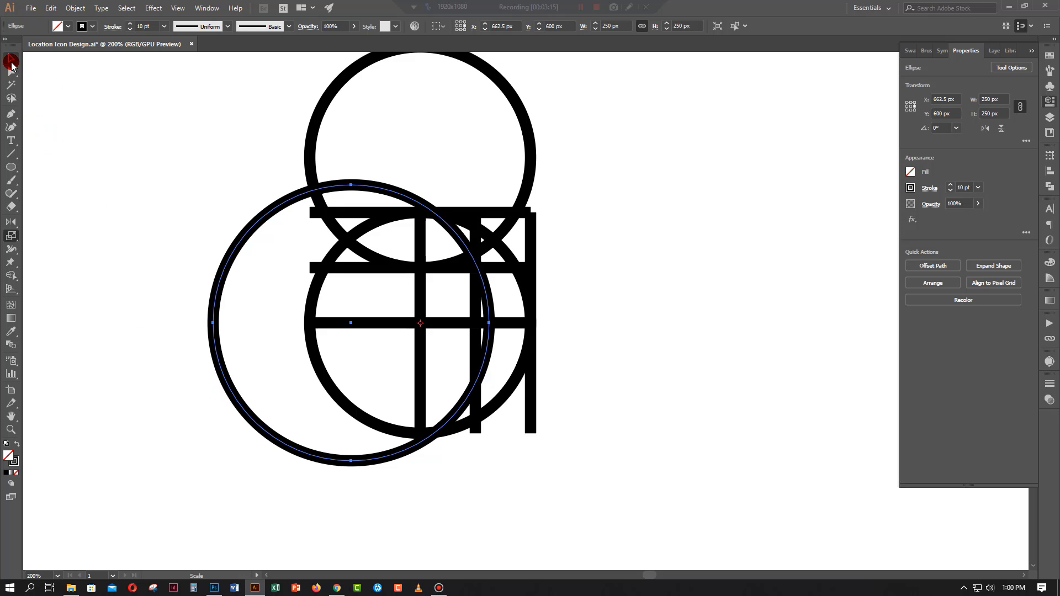
pyautogui.click(11, 61)
pyautogui.hotkey('ctrl', 'z')
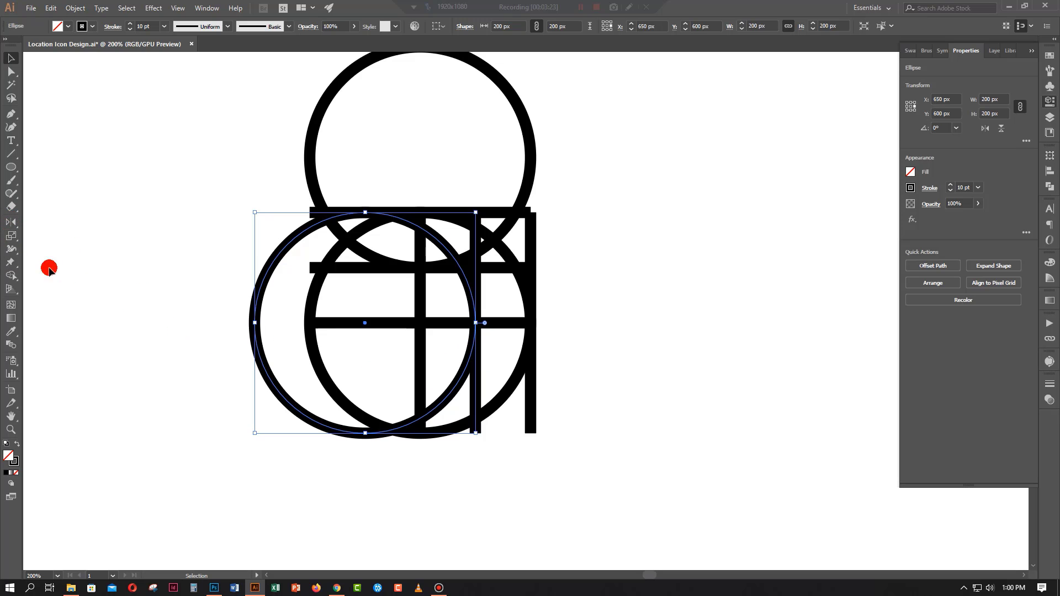
# Step: Scale the left circle copy uniformly to 125% about its rightmost anchor point
pyautogui.moveTo(10, 236); pyautogui.dragTo(52, 236)
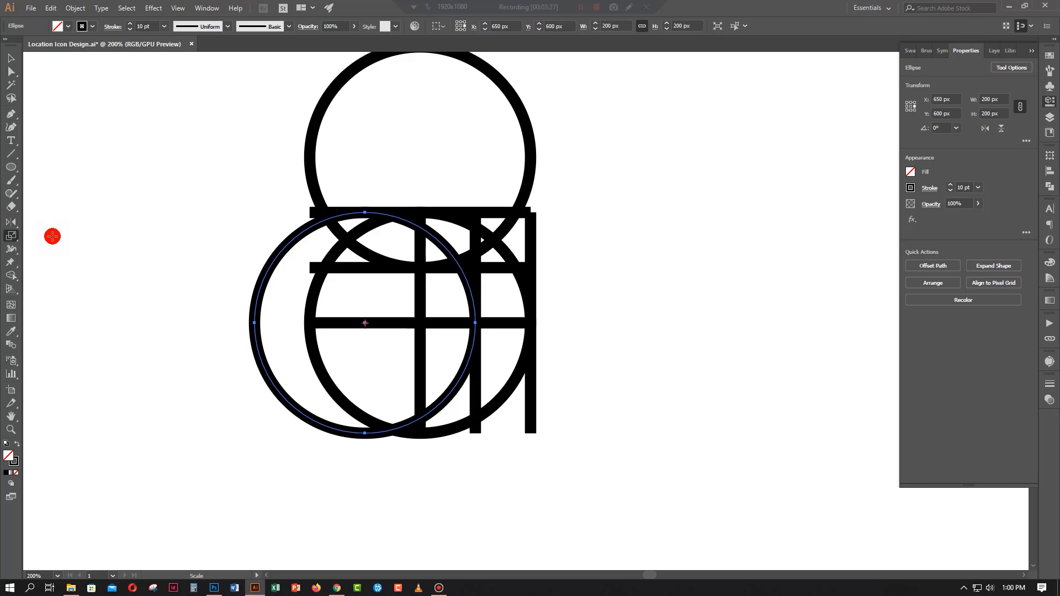
pyautogui.keyDown('alt'); pyautogui.click(475, 323); pyautogui.keyUp('alt')
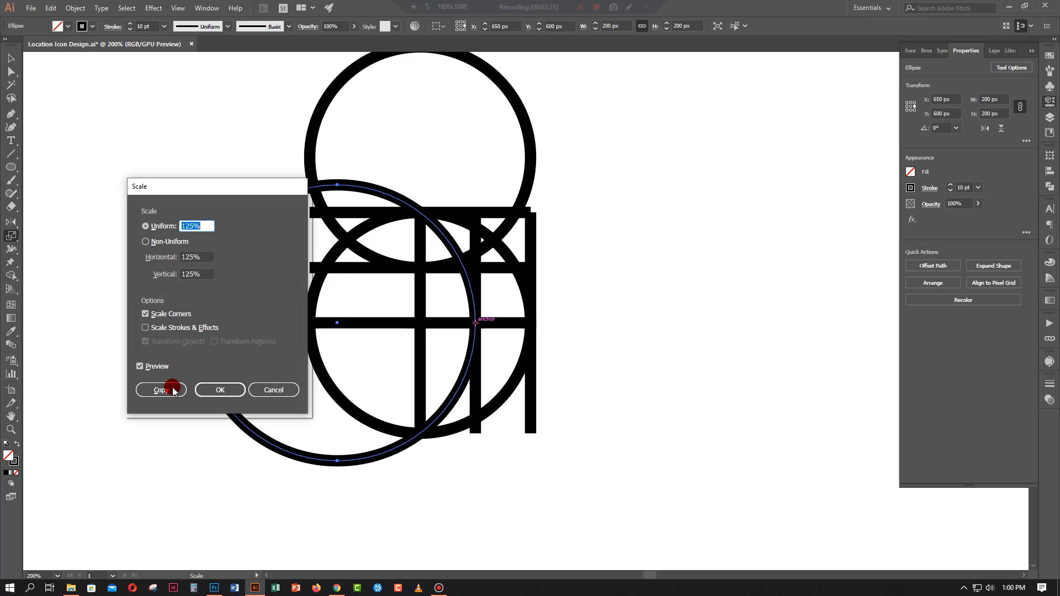
pyautogui.click(213, 390)
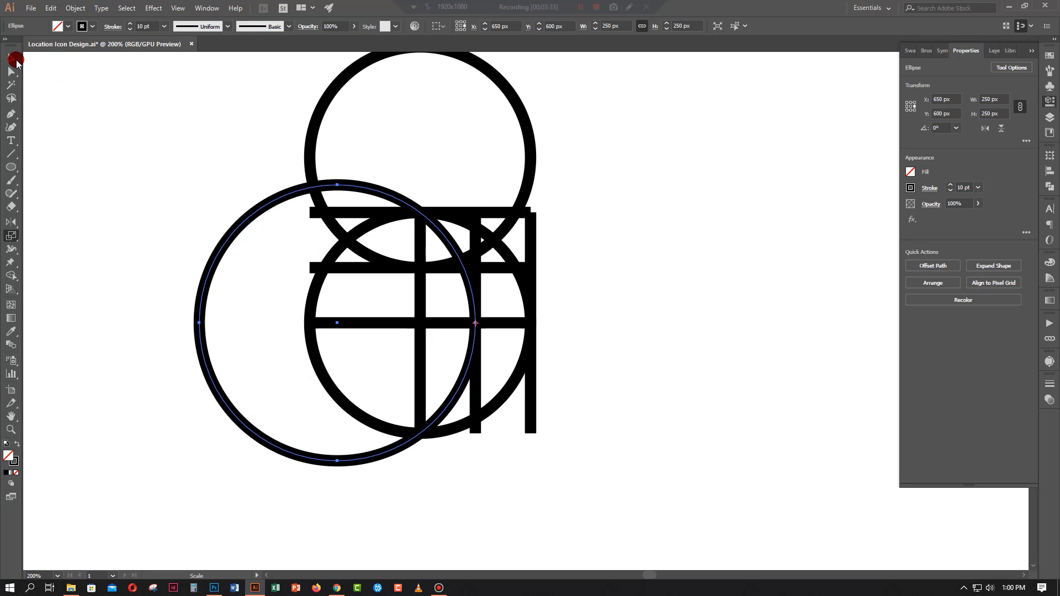
# Step: Scale the upper circle copy uniformly to 125% about its bottom anchor point
pyautogui.click(12, 59)
pyautogui.click(257, 104)
pyautogui.moveTo(284, 109); pyautogui.dragTo(358, 147)
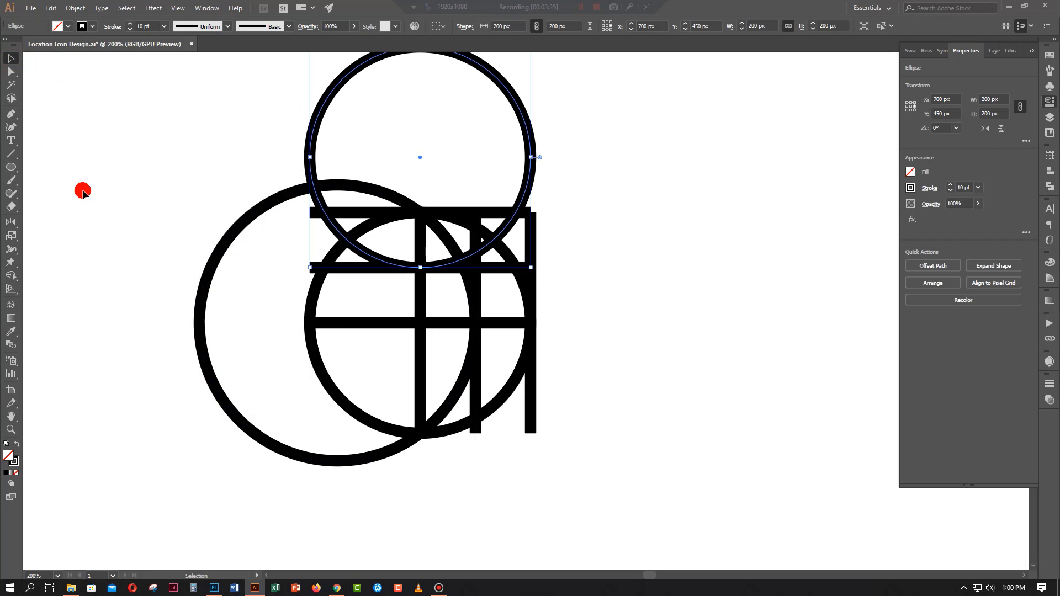
pyautogui.moveTo(11, 240); pyautogui.dragTo(53, 230)
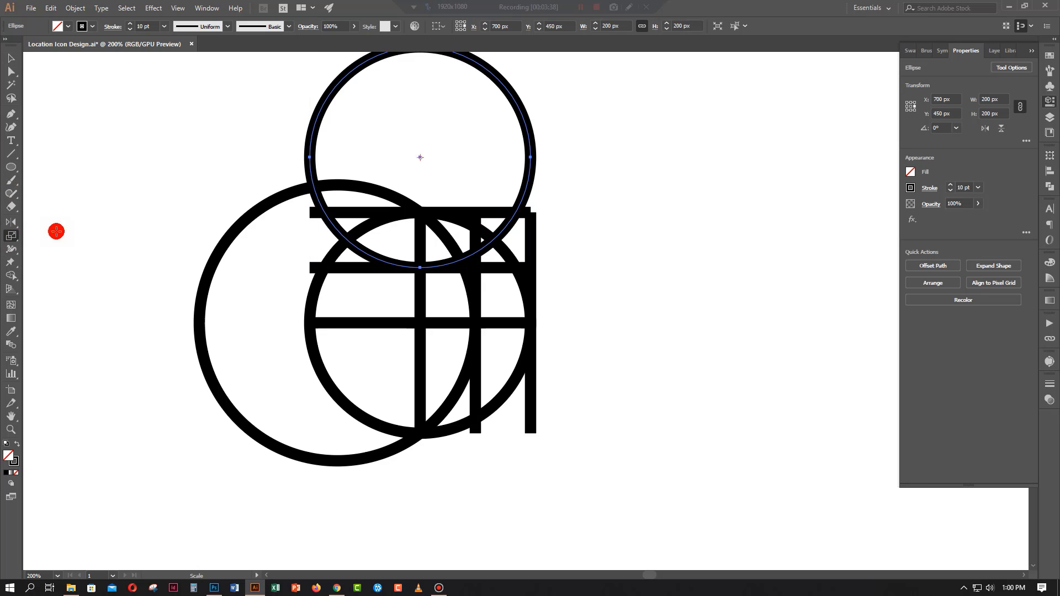
pyautogui.keyDown('alt'); pyautogui.click(419, 268); pyautogui.keyUp('alt')
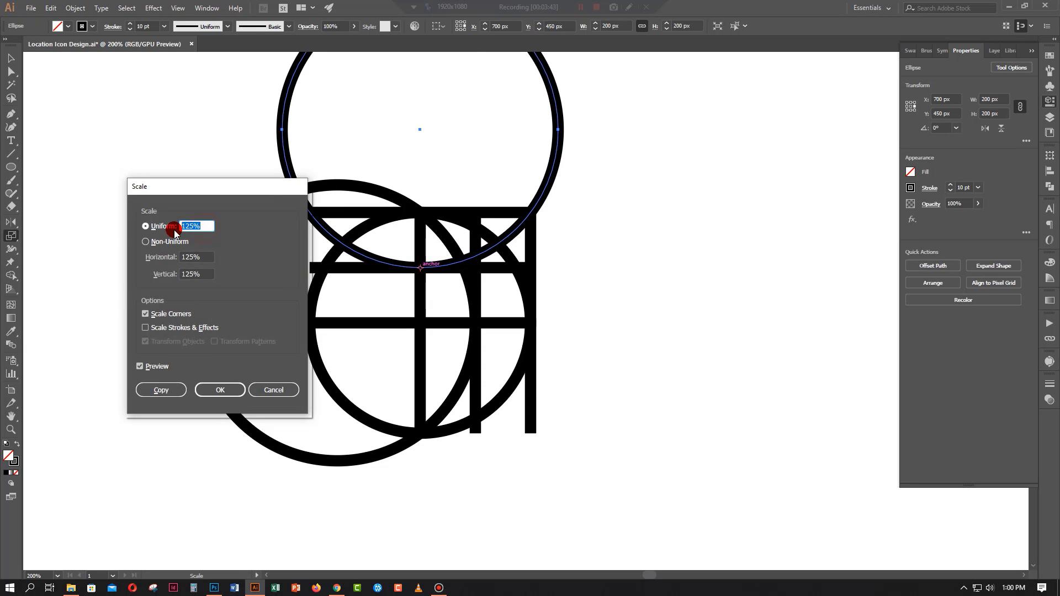
pyautogui.click(220, 389)
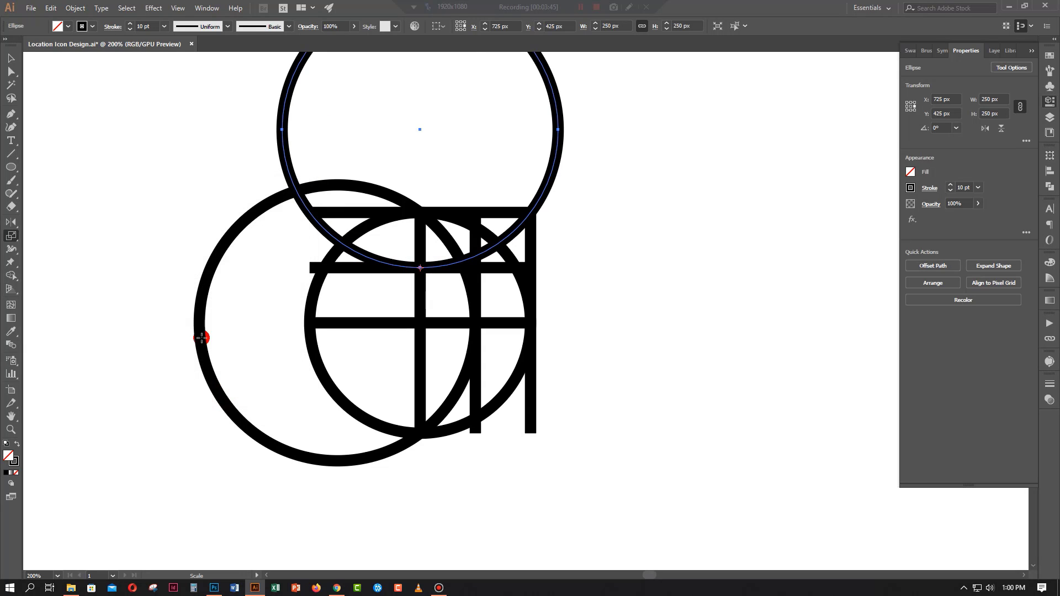
pyautogui.click(12, 59)
pyautogui.click(104, 149)
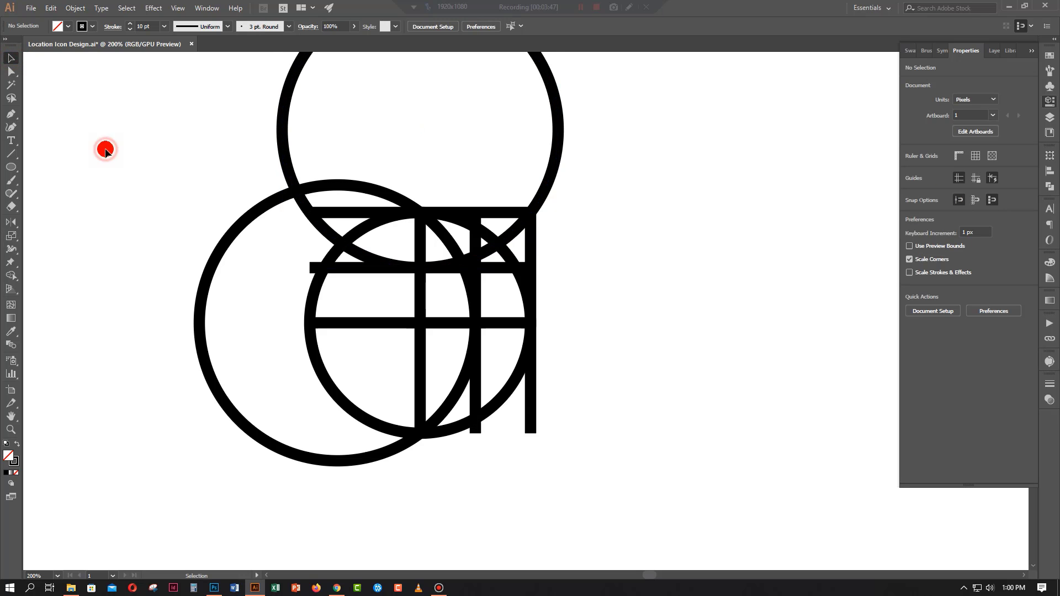
# Step: Delete the two vertical guide lines beside the central circle's vertical diameter and the two horizontal guide lines above its horizontal diameter
pyautogui.click(531, 407)
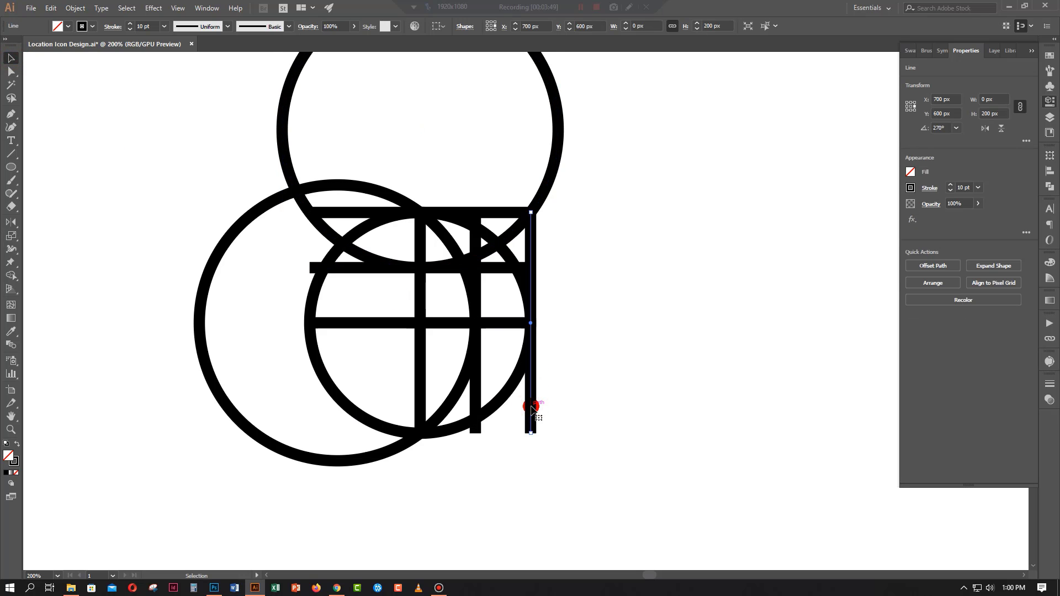
pyautogui.press('Delete')
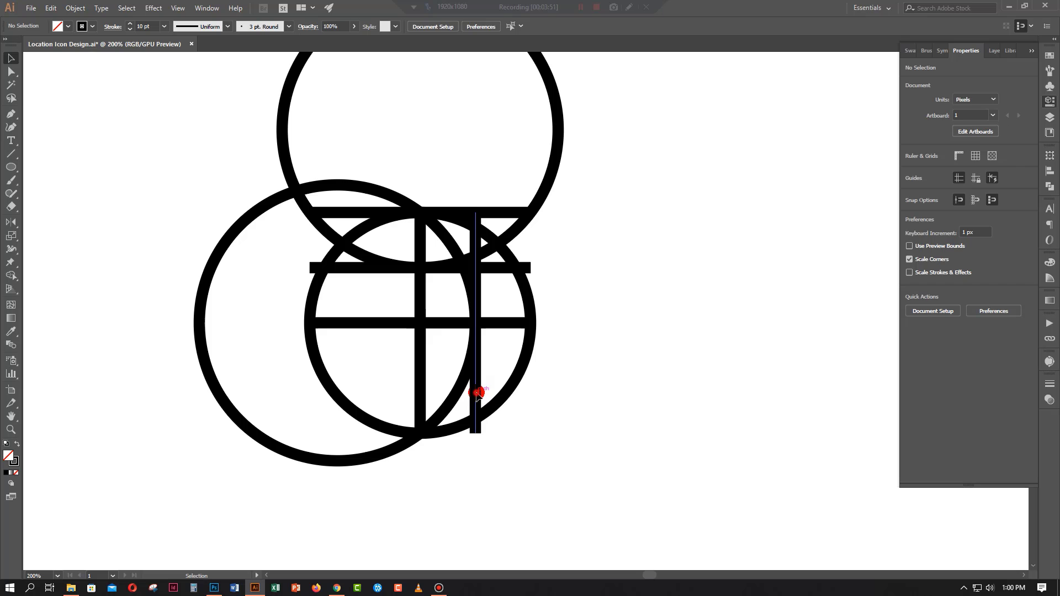
pyautogui.click(478, 396)
pyautogui.press('Delete')
pyautogui.click(498, 269)
pyautogui.press('Delete')
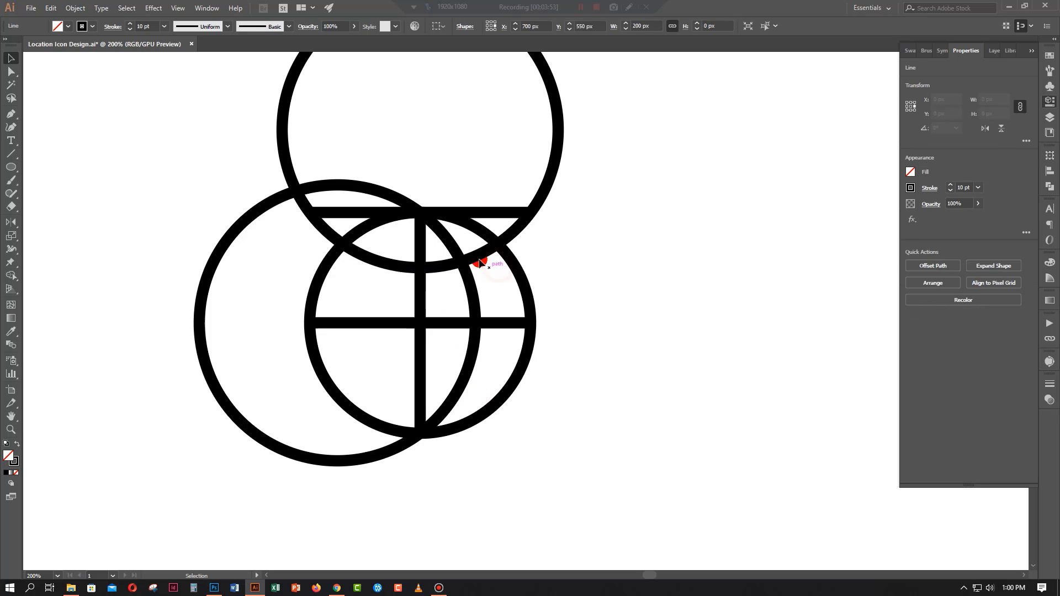
pyautogui.click(493, 214)
pyautogui.press('Delete')
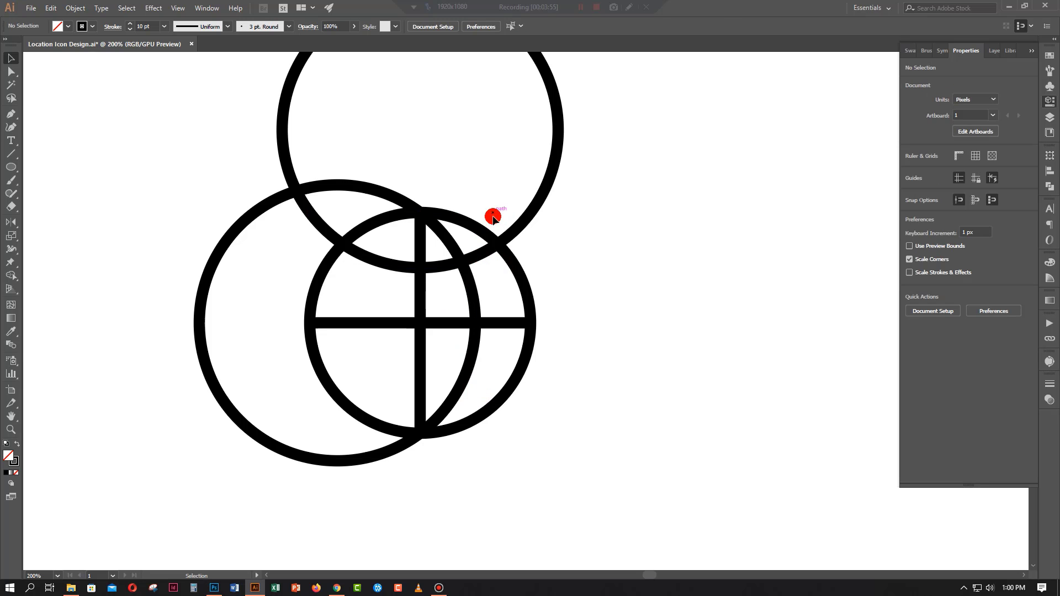
# Step: Reflect a copy of the left large circle across the vertical axis through the intersection of the two diameter lines
pyautogui.click(468, 368)
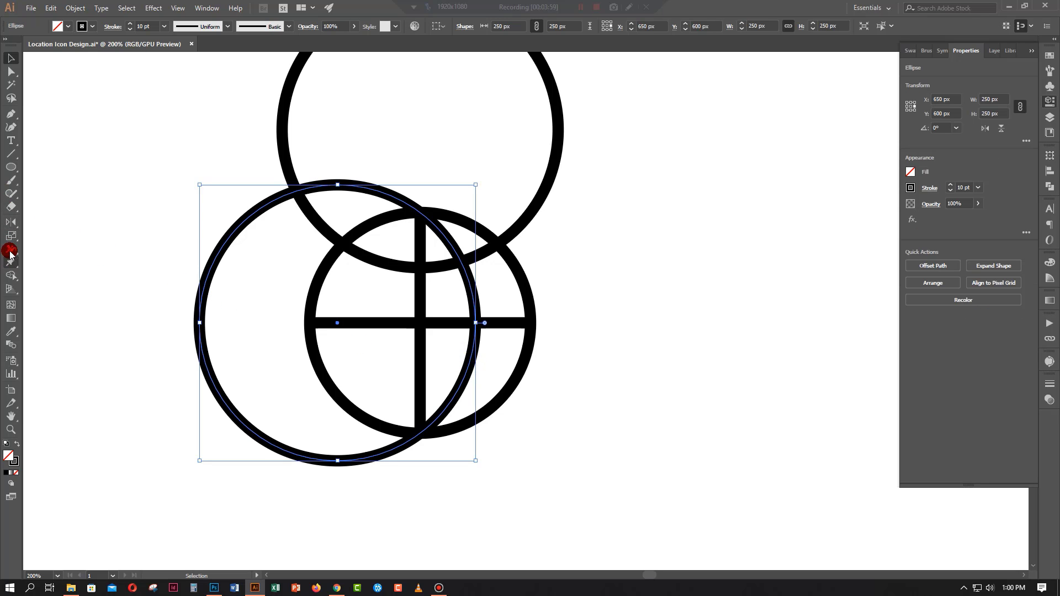
pyautogui.click(11, 221)
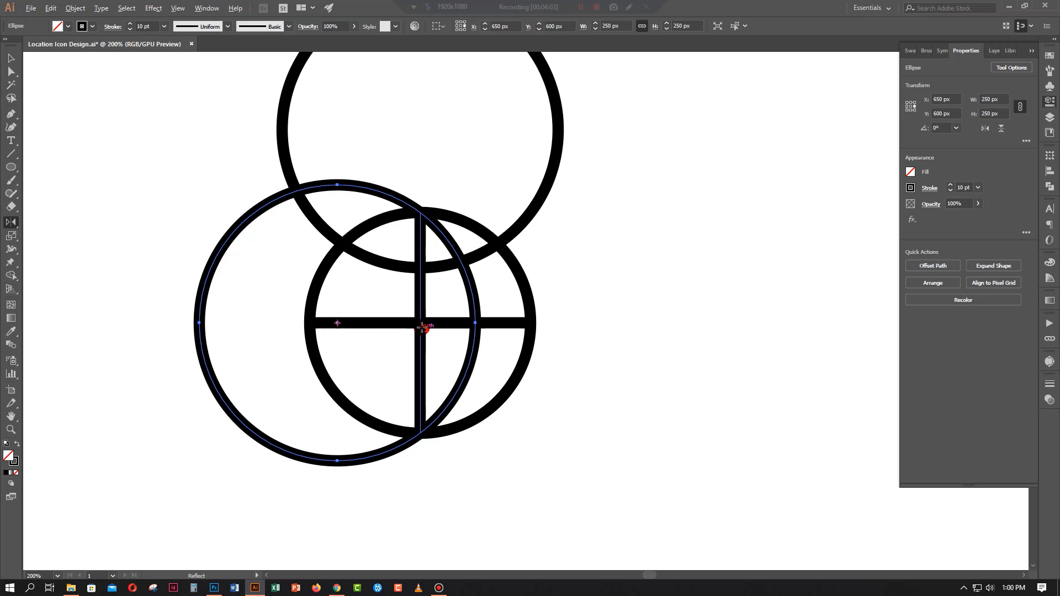
pyautogui.keyDown('alt'); pyautogui.click(422, 323); pyautogui.keyUp('alt')
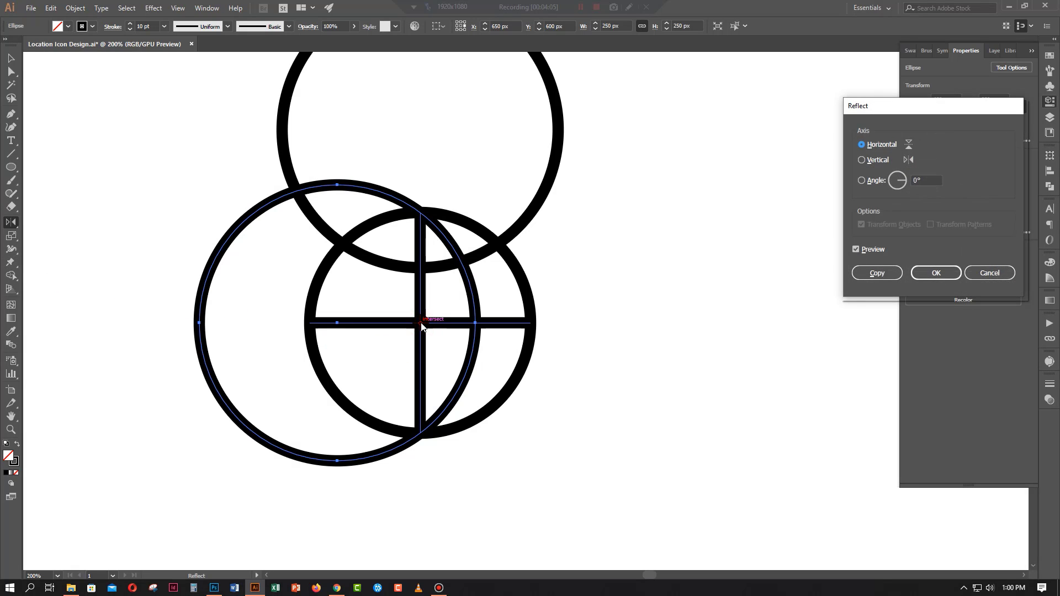
pyautogui.click(871, 160)
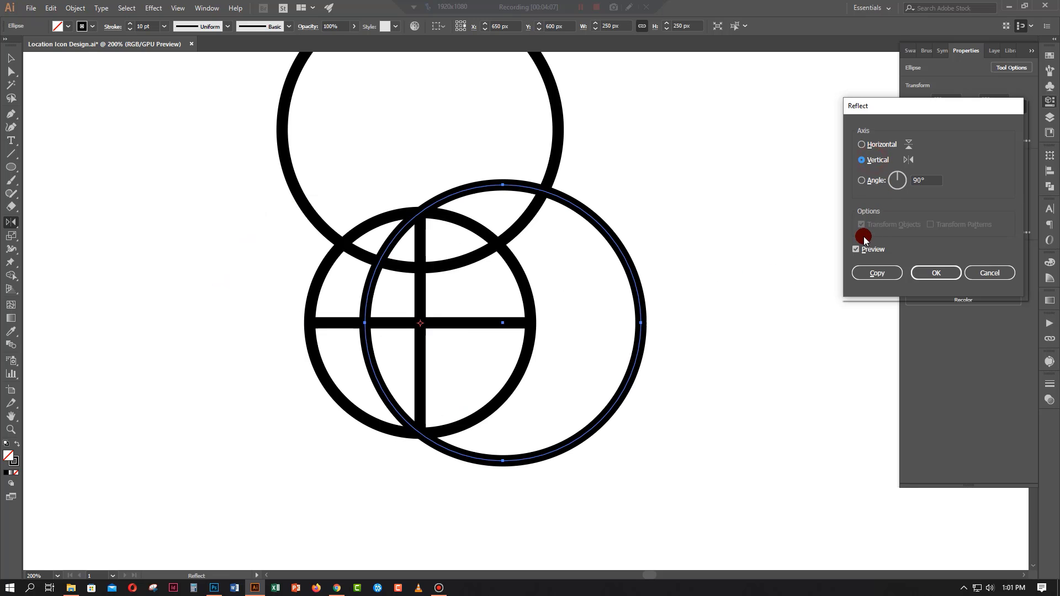
pyautogui.click(862, 267)
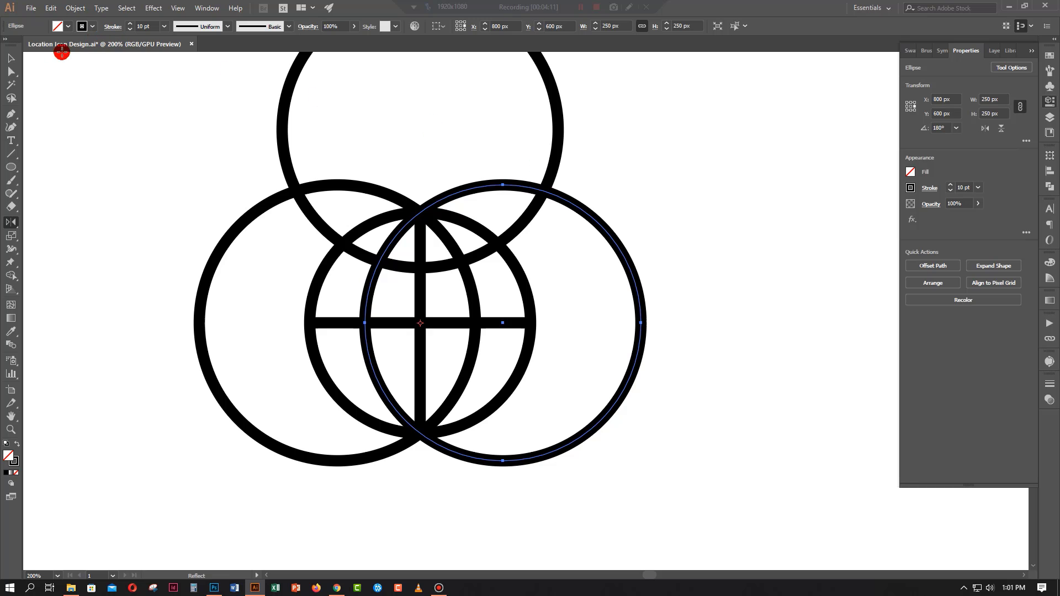
# Step: Reflect a copy of the upper large circle across the horizontal axis through the intersection of the two diameter lines
pyautogui.click(11, 59)
pyautogui.moveTo(147, 108); pyautogui.dragTo(335, 130)
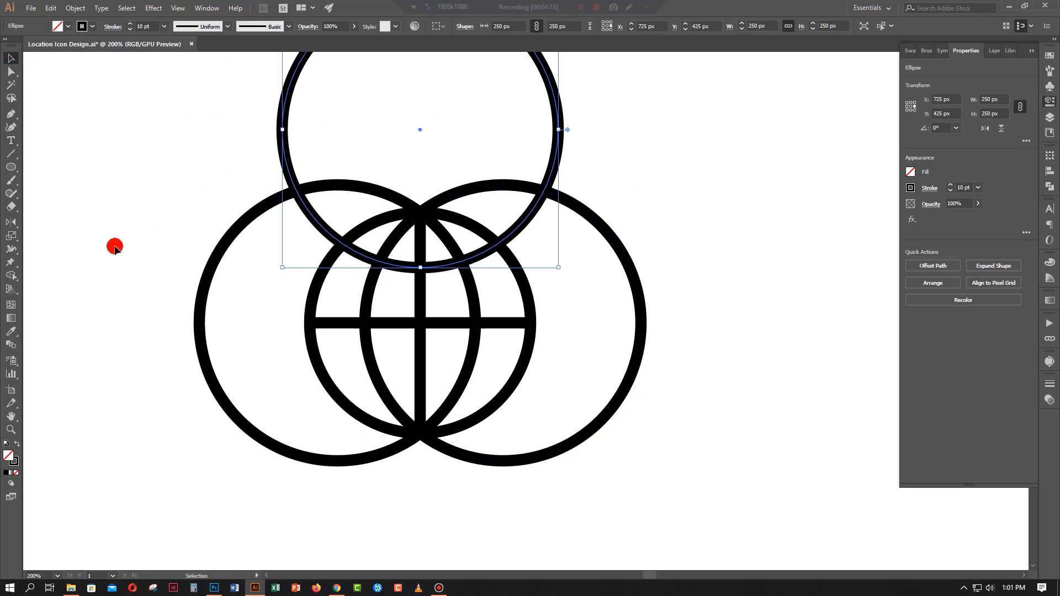
pyautogui.click(11, 222)
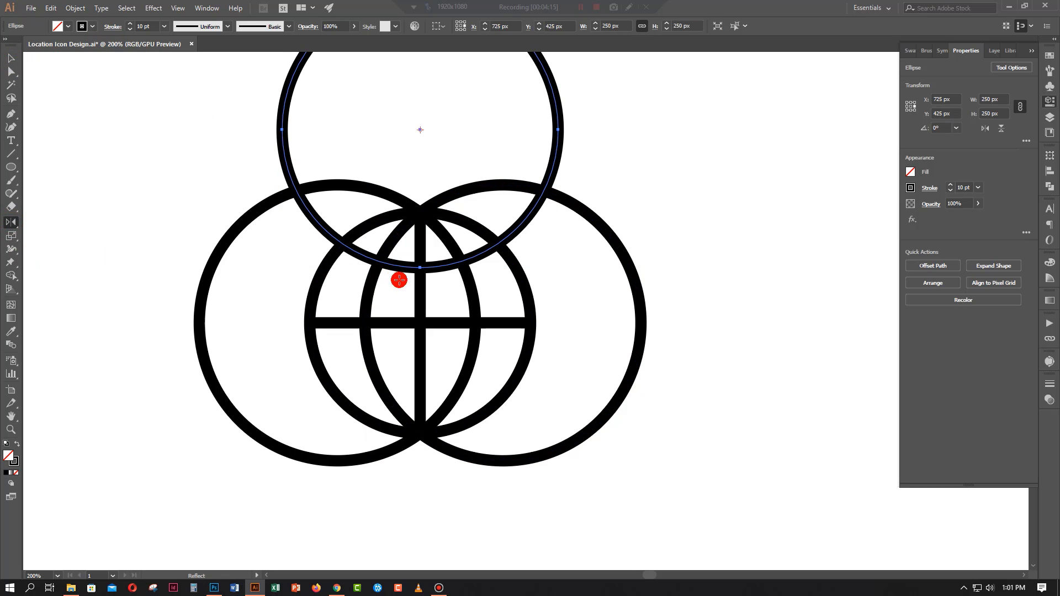
pyautogui.keyDown('alt'); pyautogui.click(420, 323); pyautogui.keyUp('alt')
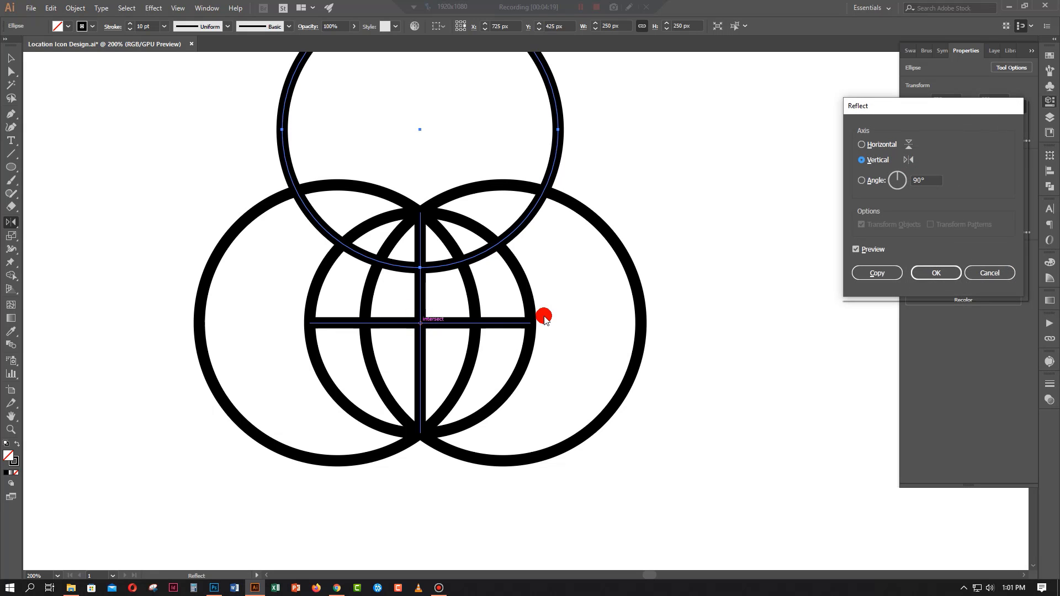
pyautogui.click(856, 250)
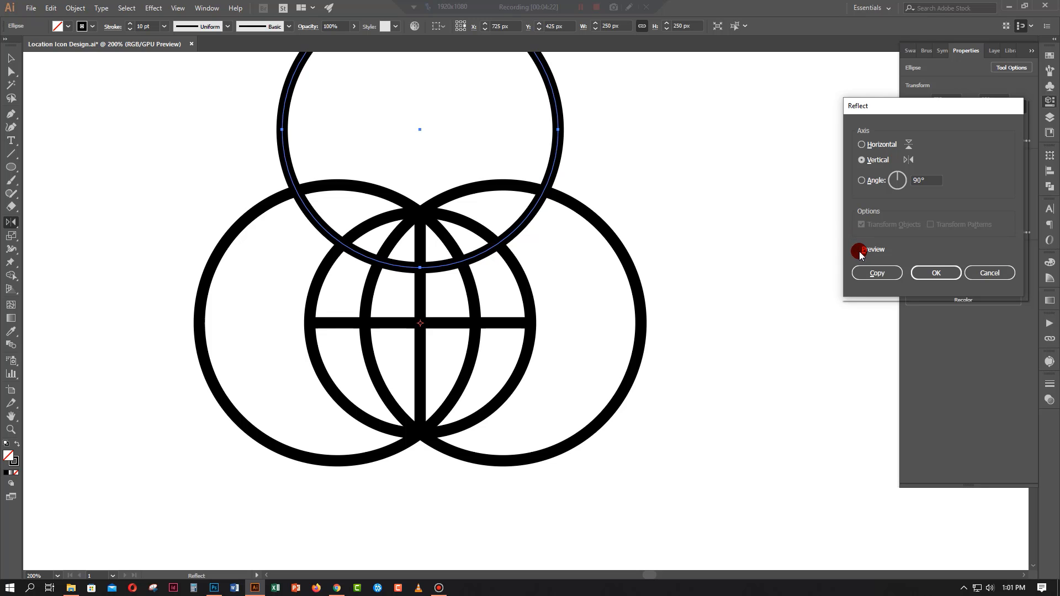
pyautogui.click(876, 146)
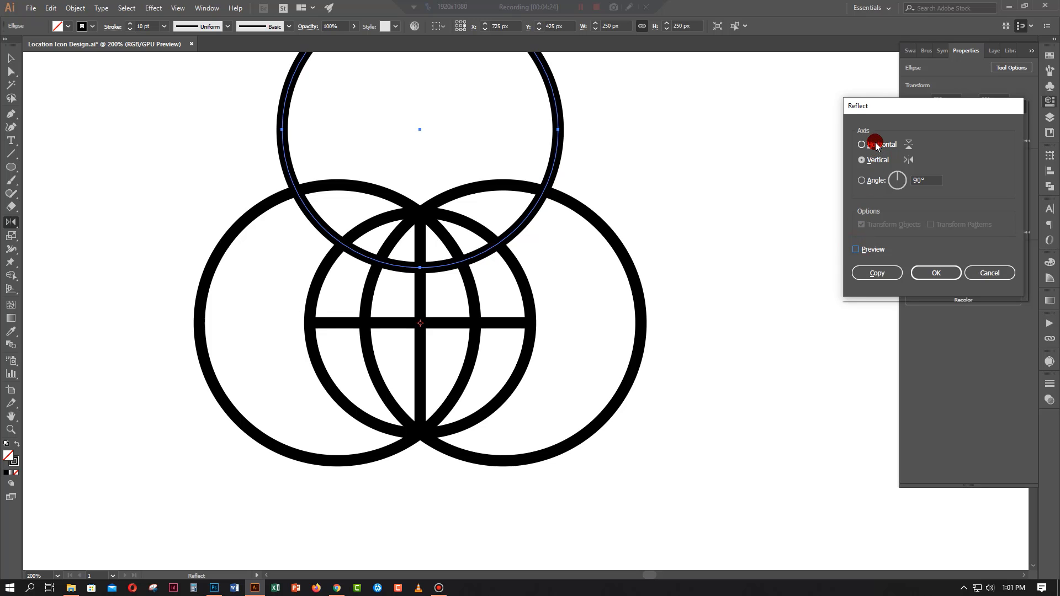
pyautogui.click(856, 250)
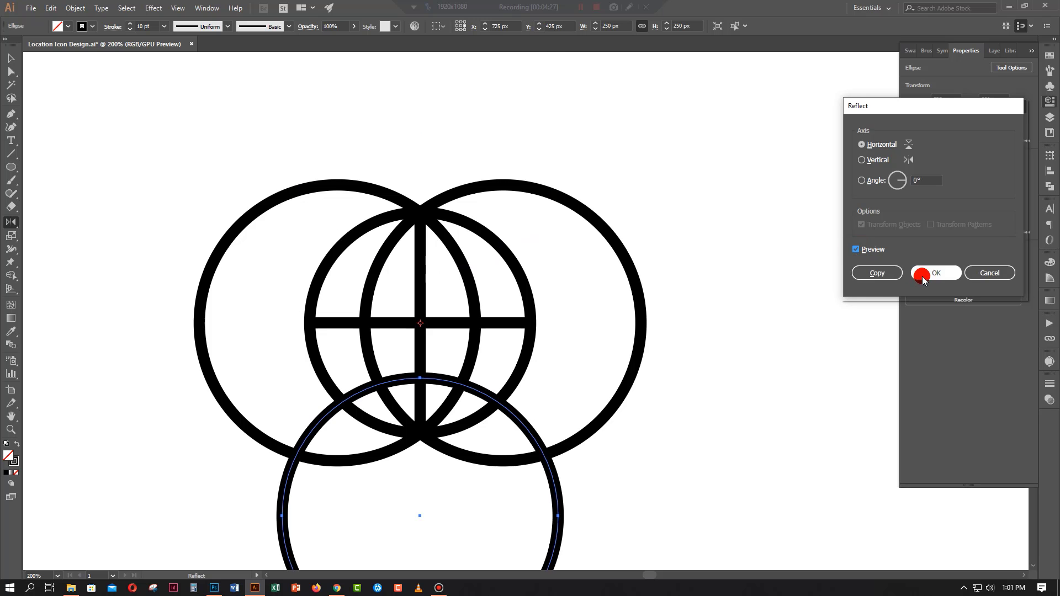
pyautogui.click(884, 274)
pyautogui.click(7, 59)
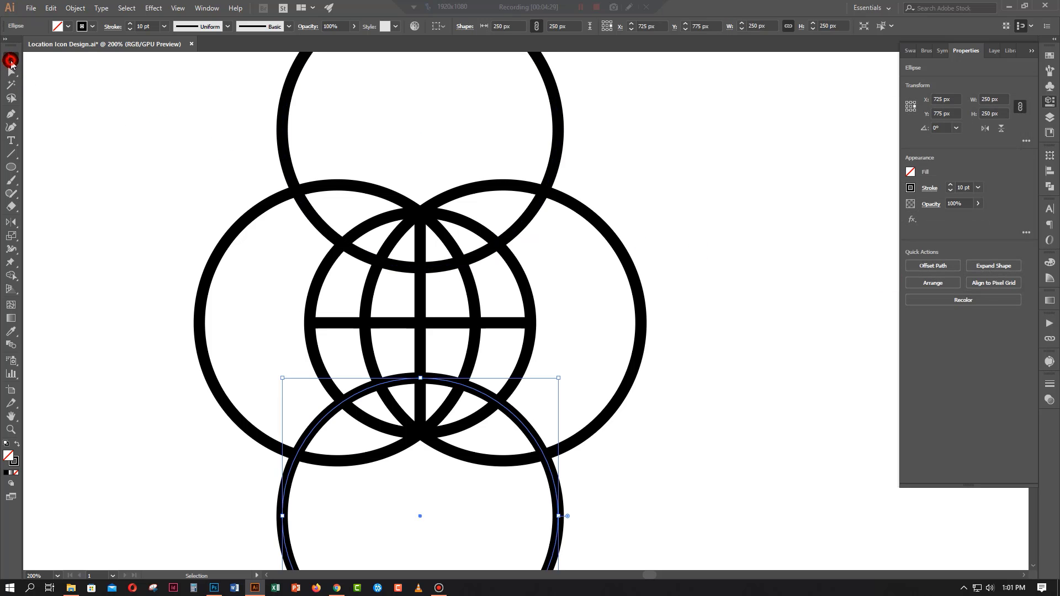
pyautogui.click(106, 138)
# Step: Select all circles and lines and remove the parts outside the central circle with the Shape Builder, leaving a globe grid
pyautogui.hotkey('ctrl', '-')
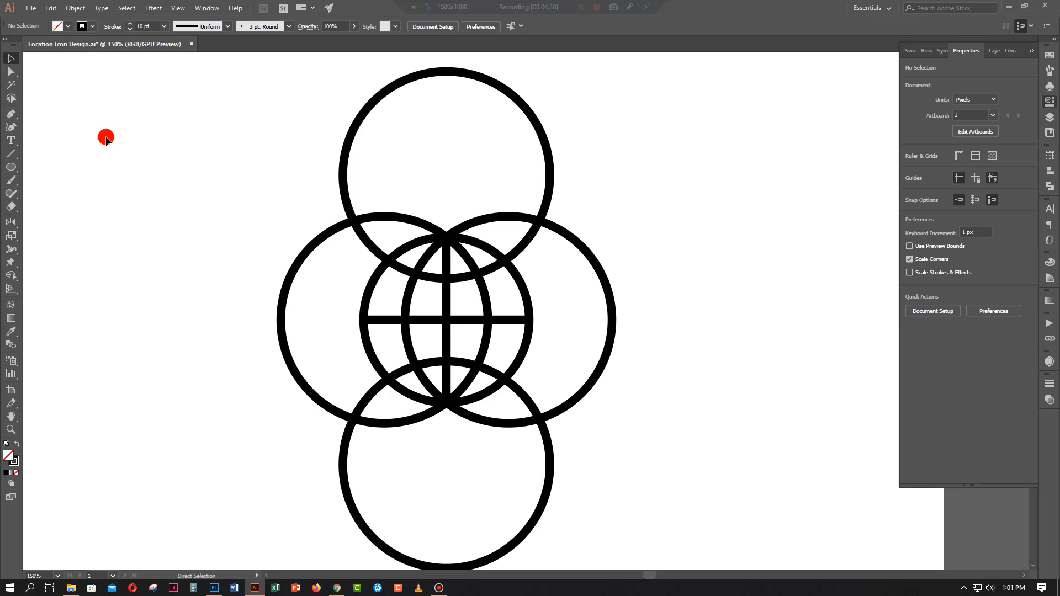
pyautogui.moveTo(194, 134); pyautogui.dragTo(593, 481)
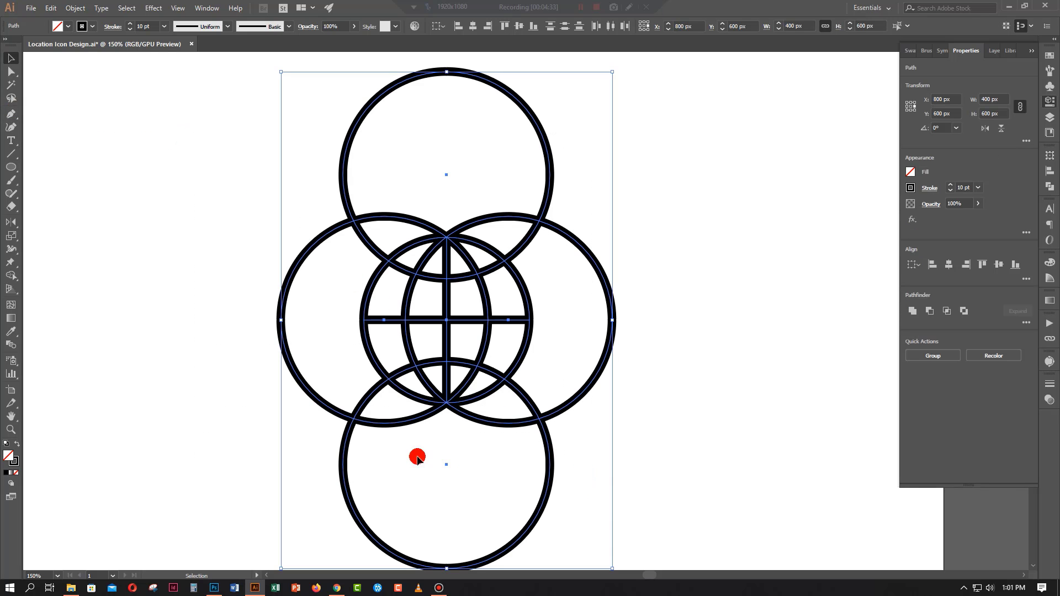
pyautogui.click(12, 276)
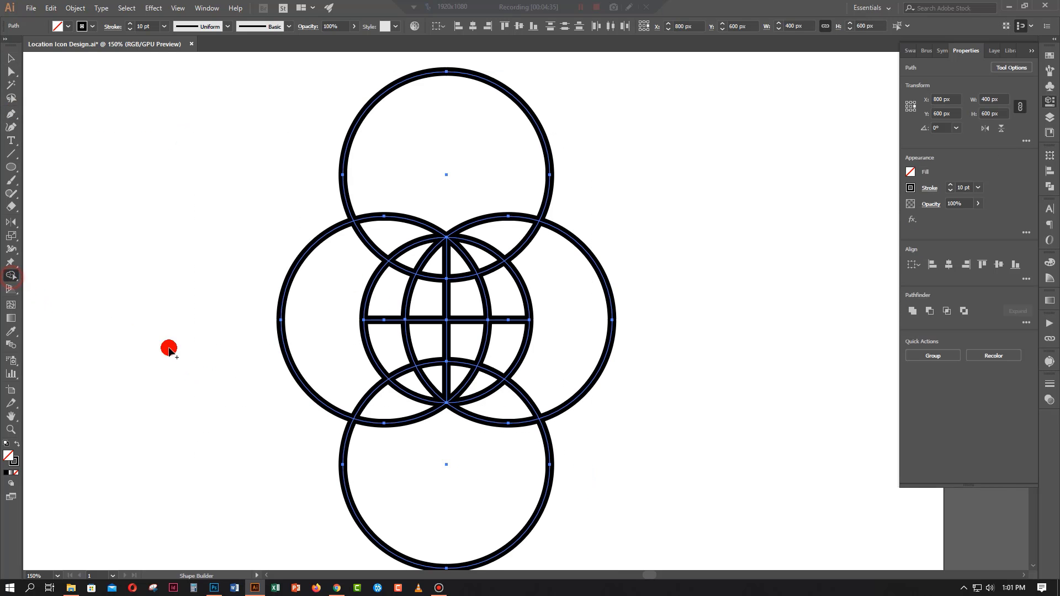
pyautogui.scroll(-1, 233, 320)
pyautogui.moveTo(339, 250)
pyautogui.mouseDown()
pyautogui.moveTo(396, 171)
pyautogui.moveTo(473, 159)
pyautogui.moveTo(551, 243)
pyautogui.moveTo(560, 312)
pyautogui.moveTo(530, 358)
pyautogui.moveTo(479, 390)
pyautogui.moveTo(434, 399)
pyautogui.moveTo(356, 369)
pyautogui.moveTo(325, 334)
pyautogui.mouseUp()
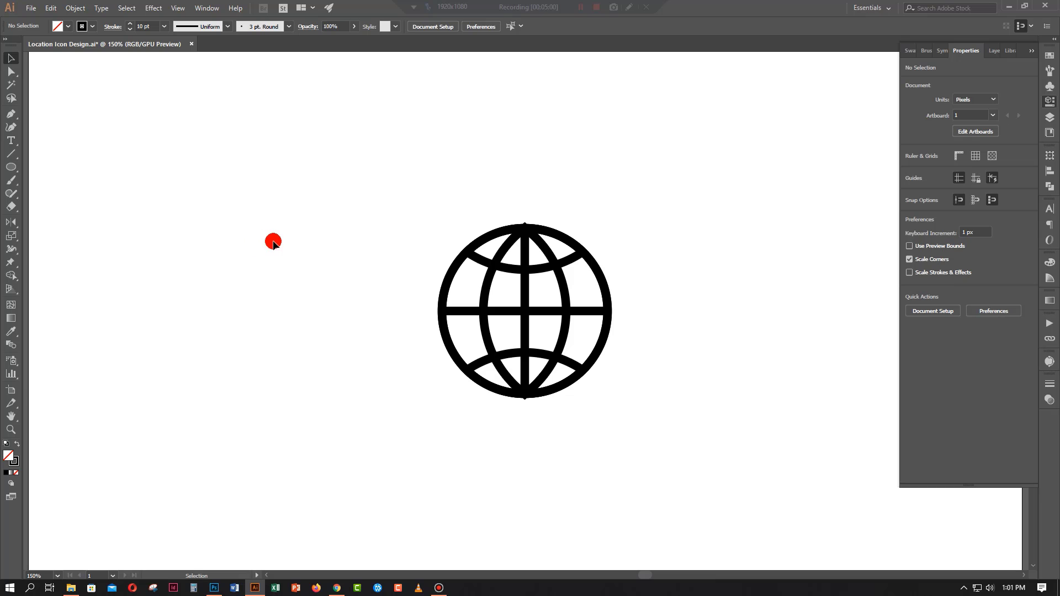
# Step: Outline the strokes of all the globe paths and unite them into a single shape
pyautogui.moveTo(334, 197); pyautogui.dragTo(662, 402)
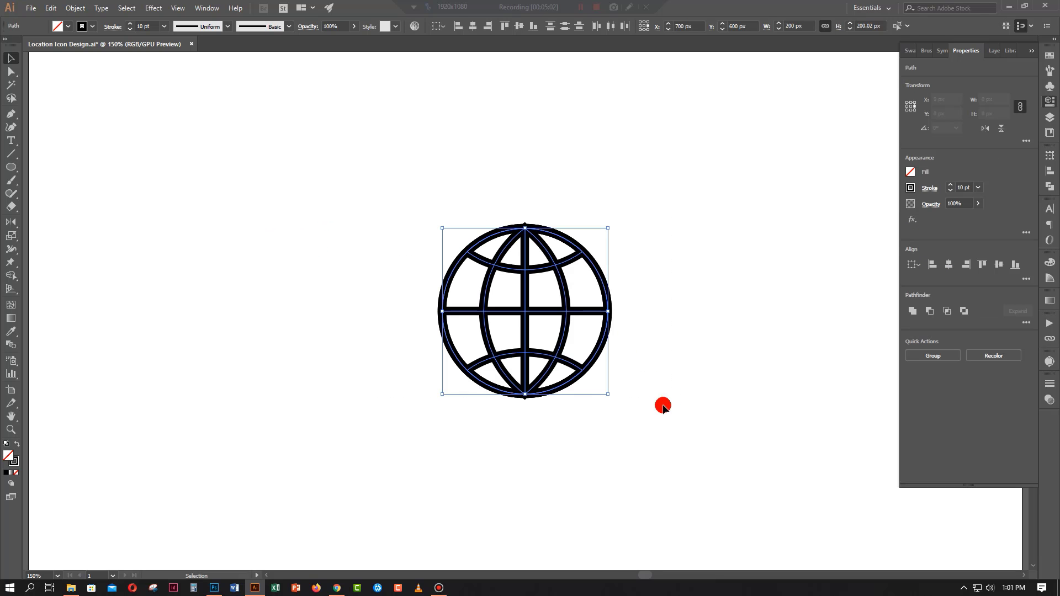
pyautogui.click(75, 9)
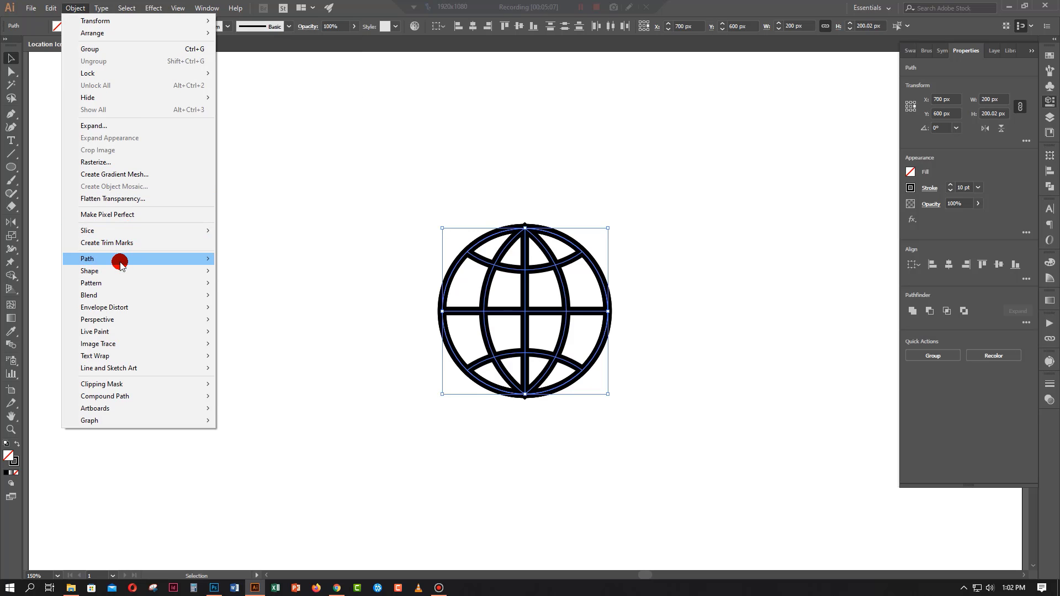
pyautogui.moveTo(121, 263)
pyautogui.click(264, 287)
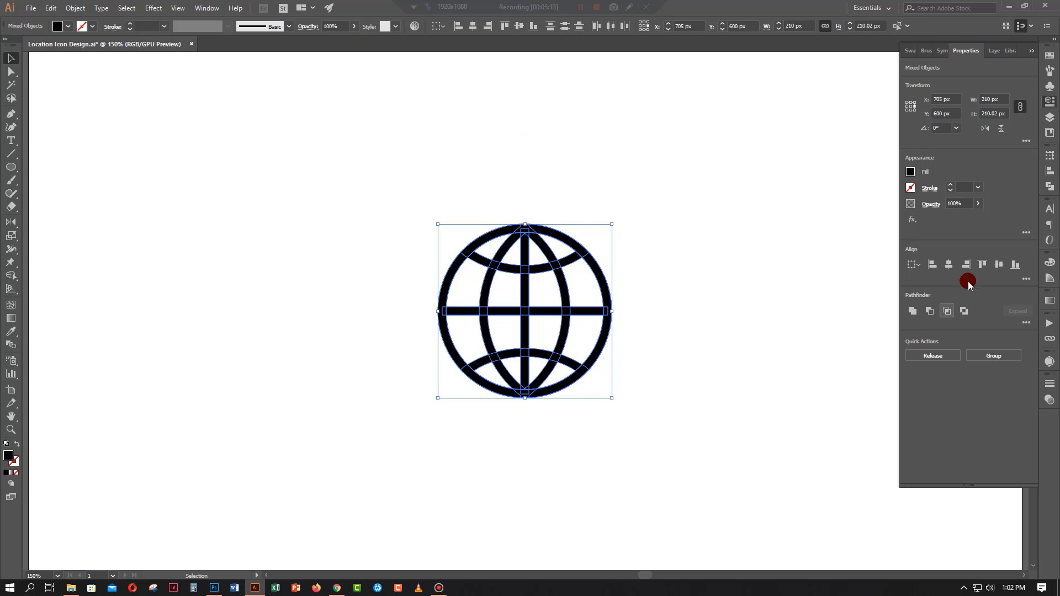
pyautogui.click(1050, 187)
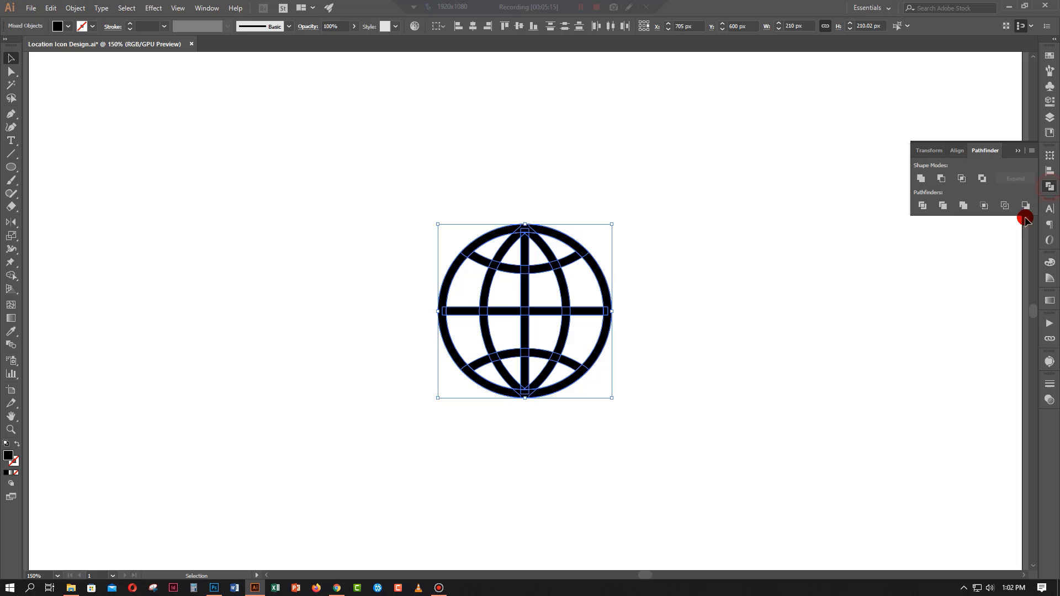
pyautogui.click(924, 178)
pyautogui.click(760, 235)
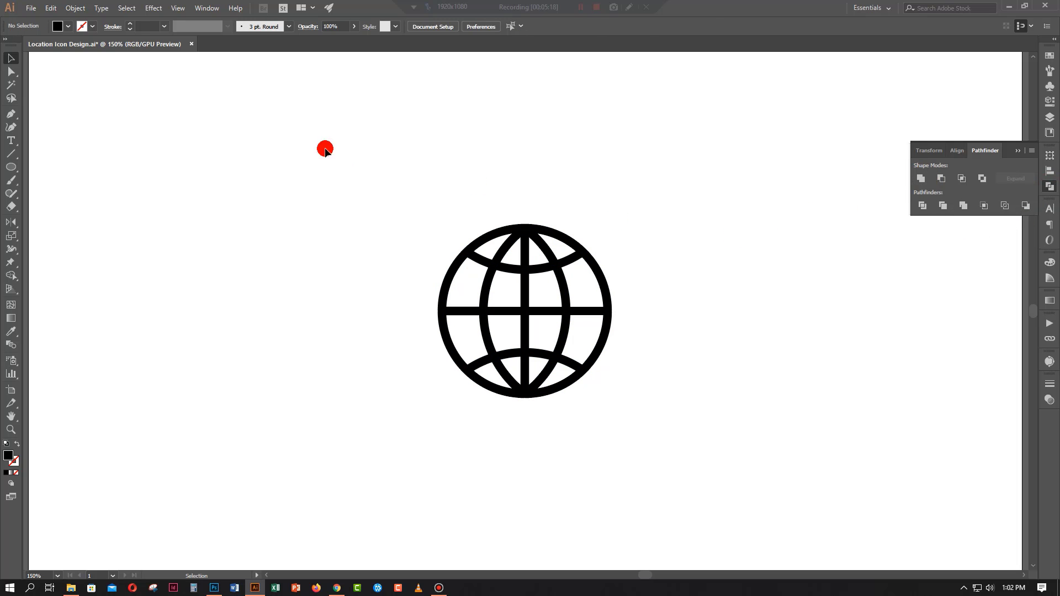
# Step: Fill the united globe shape with the bright red swatch
pyautogui.moveTo(345, 148); pyautogui.dragTo(694, 450)
pyautogui.click(448, 312)
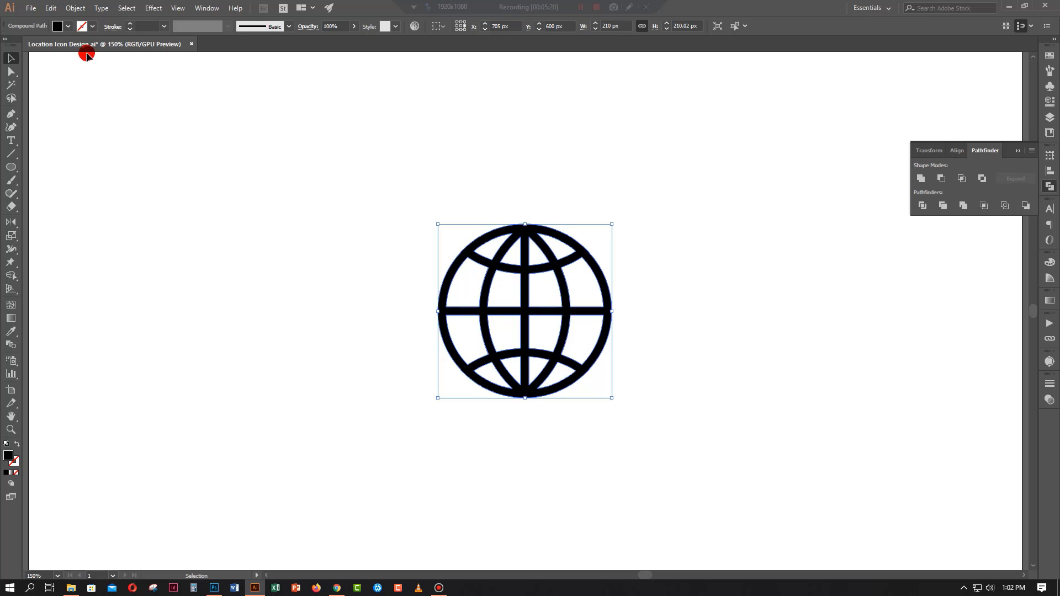
pyautogui.click(68, 27)
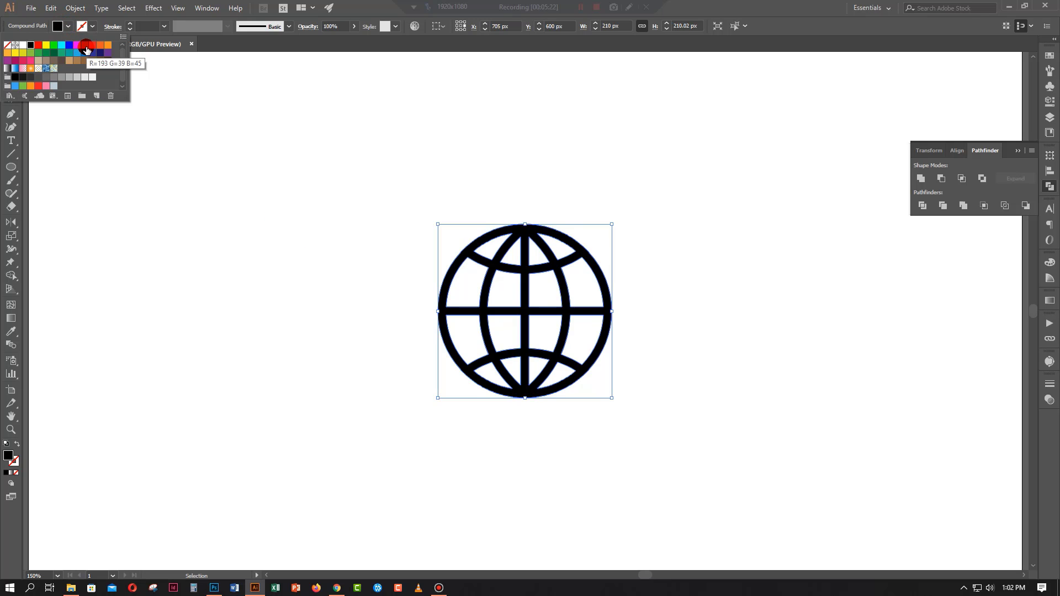
pyautogui.click(85, 48)
pyautogui.click(384, 272)
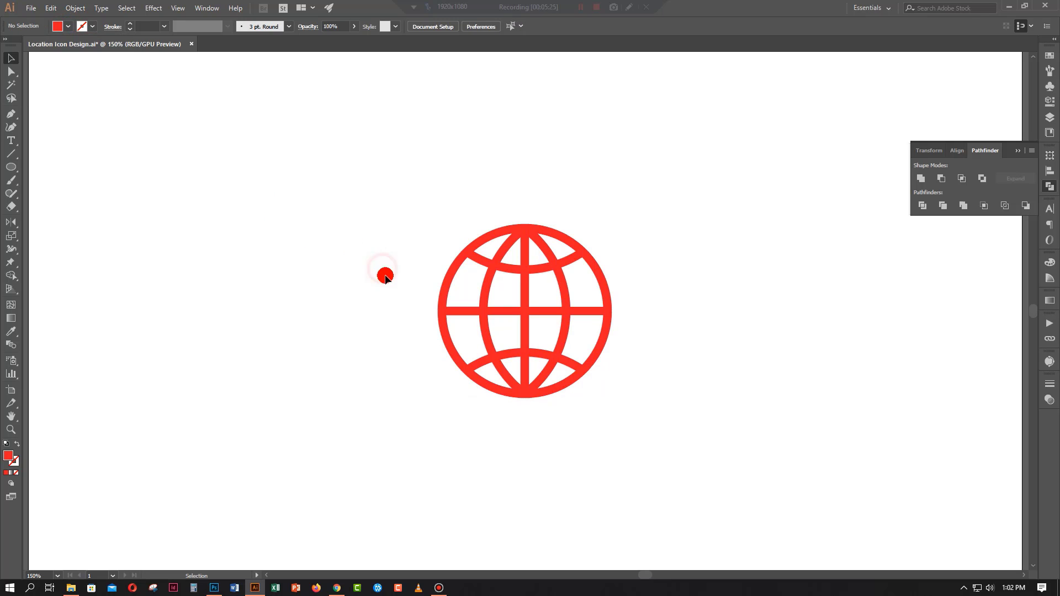
pyautogui.moveTo(359, 216); pyautogui.dragTo(696, 457)
pyautogui.hotkey('ctrl', '0')
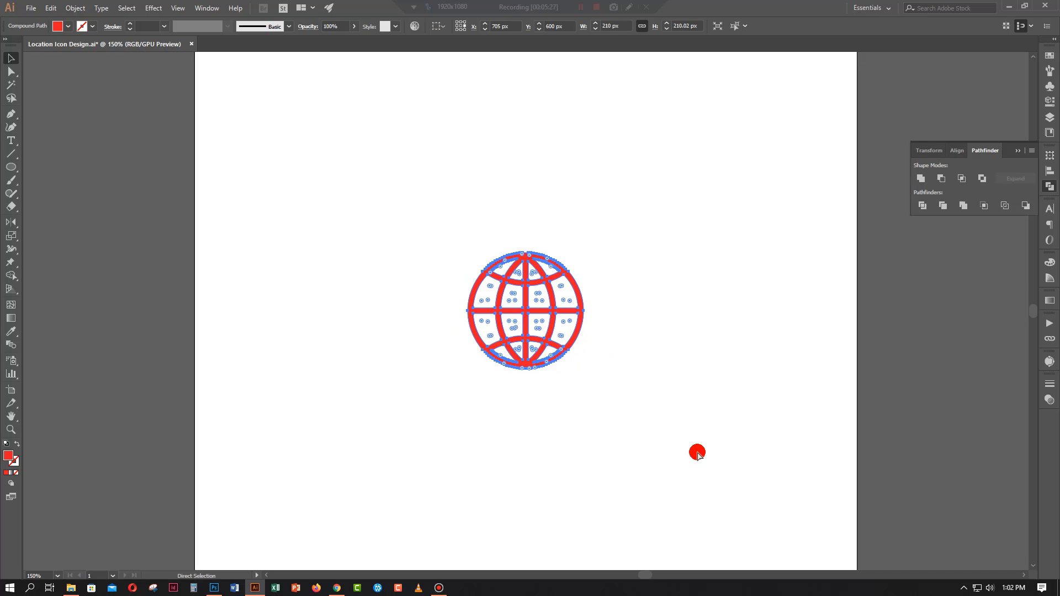
pyautogui.click(692, 448)
# Step: Move the "Globe Icon" title onto the upper part of the artboard and enlarge the globe beneath it to nearly the title's width
pyautogui.moveTo(775, 432); pyautogui.dragTo(577, 453)
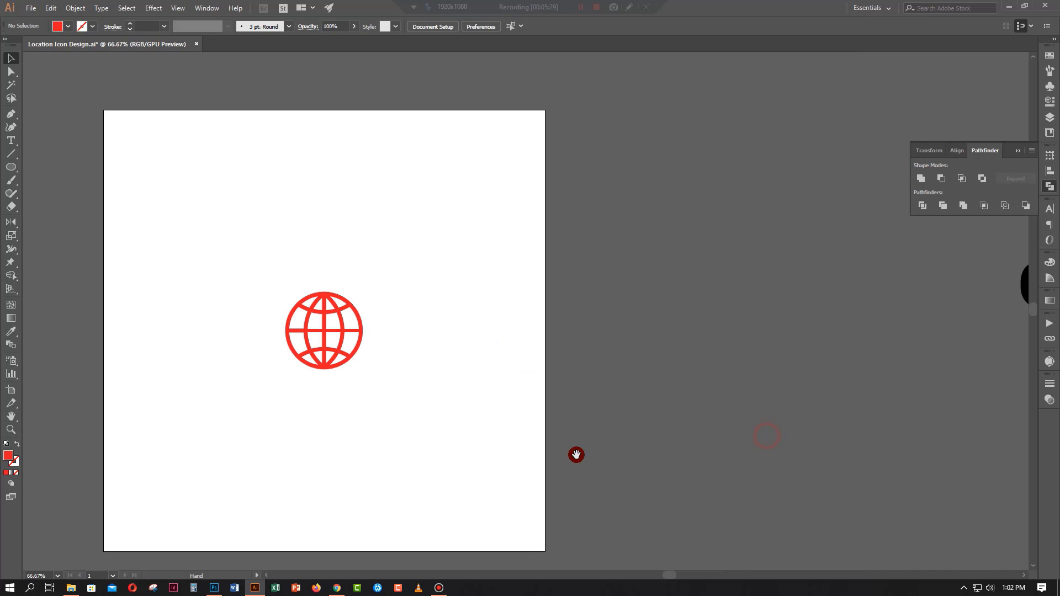
pyautogui.moveTo(1021, 287); pyautogui.dragTo(177, 173)
pyautogui.moveTo(173, 250); pyautogui.dragTo(409, 442)
pyautogui.moveTo(326, 371); pyautogui.dragTo(324, 462)
pyautogui.moveTo(323, 328); pyautogui.dragTo(324, 364)
# Step: Group the title and globe, and centre the group horizontally and vertically on the artboard
pyautogui.hotkey('ctrl', 'a')
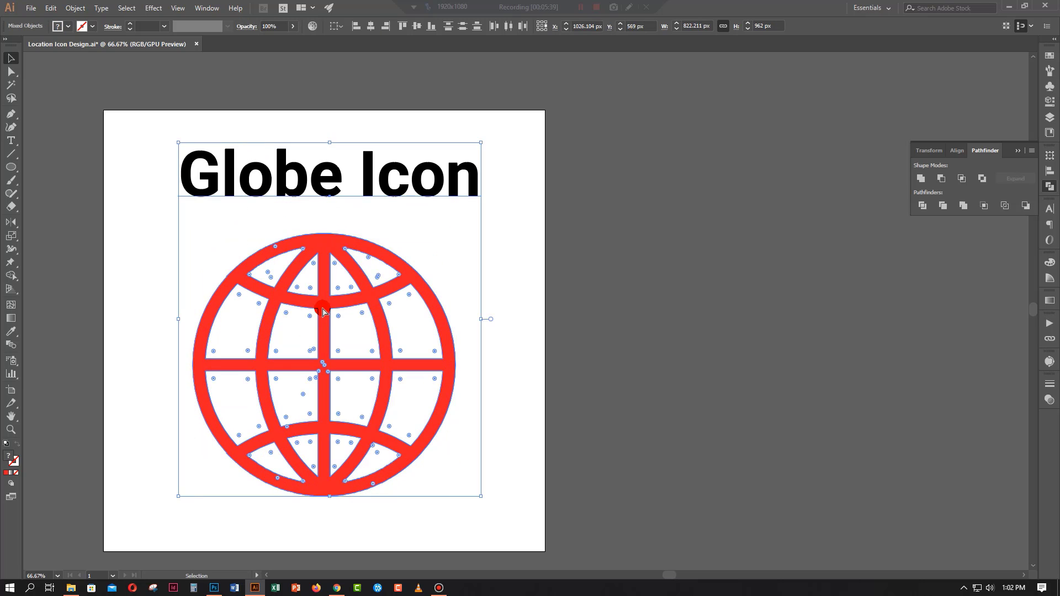
pyautogui.hotkey('ctrl', 'g')
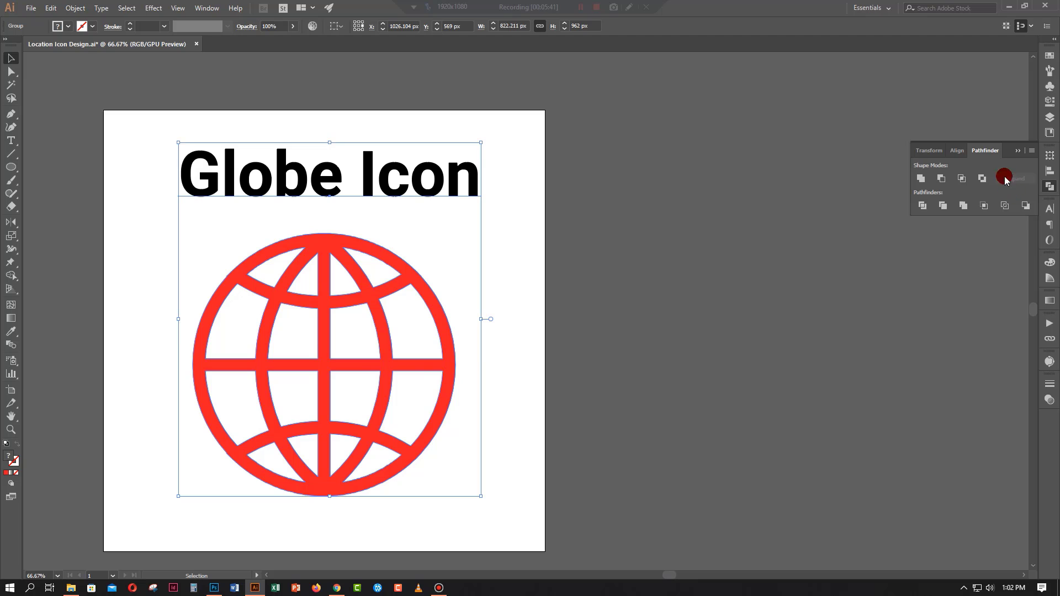
pyautogui.click(956, 151)
pyautogui.click(1021, 241)
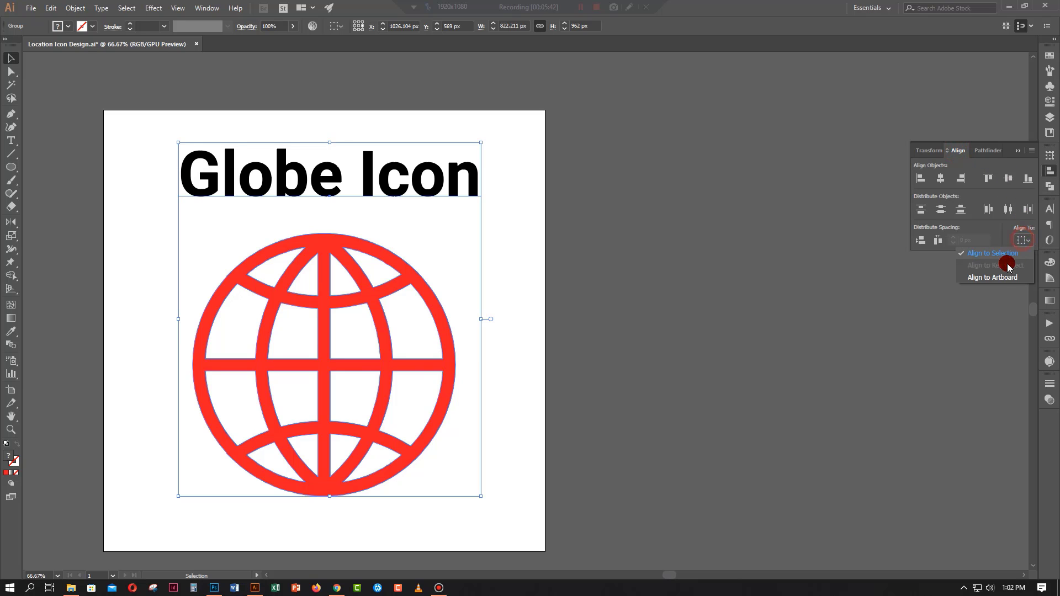
pyautogui.click(995, 267)
pyautogui.click(940, 178)
pyautogui.click(1009, 179)
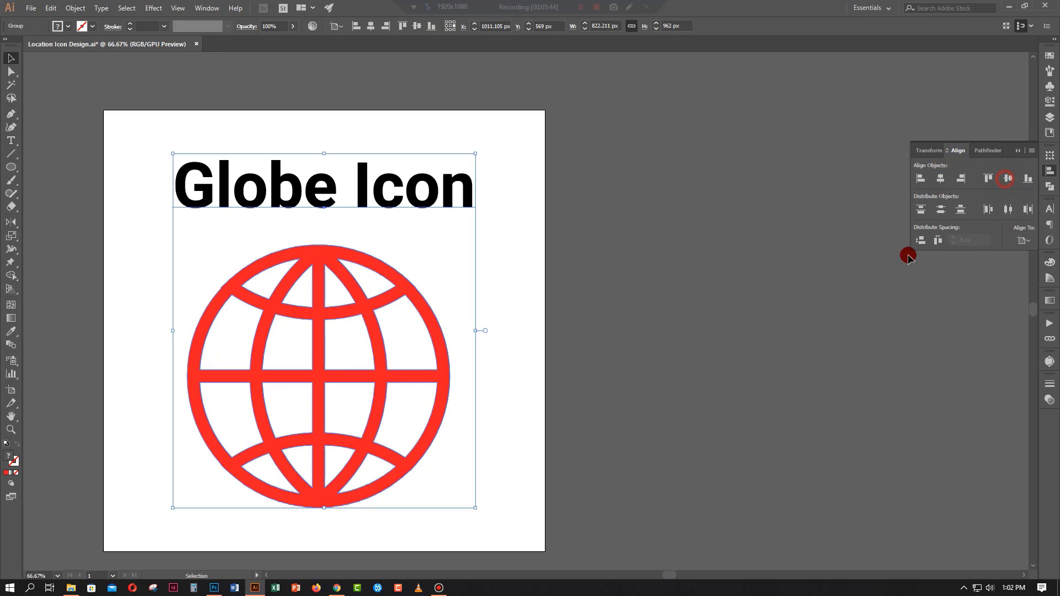
pyautogui.click(883, 264)
pyautogui.hotkey('ctrl', '0')
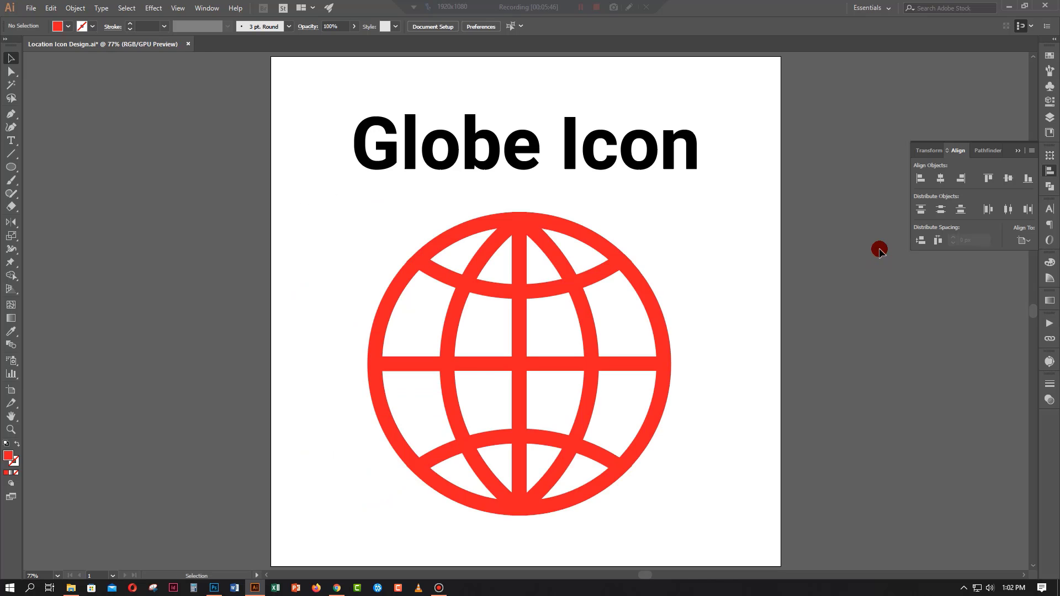